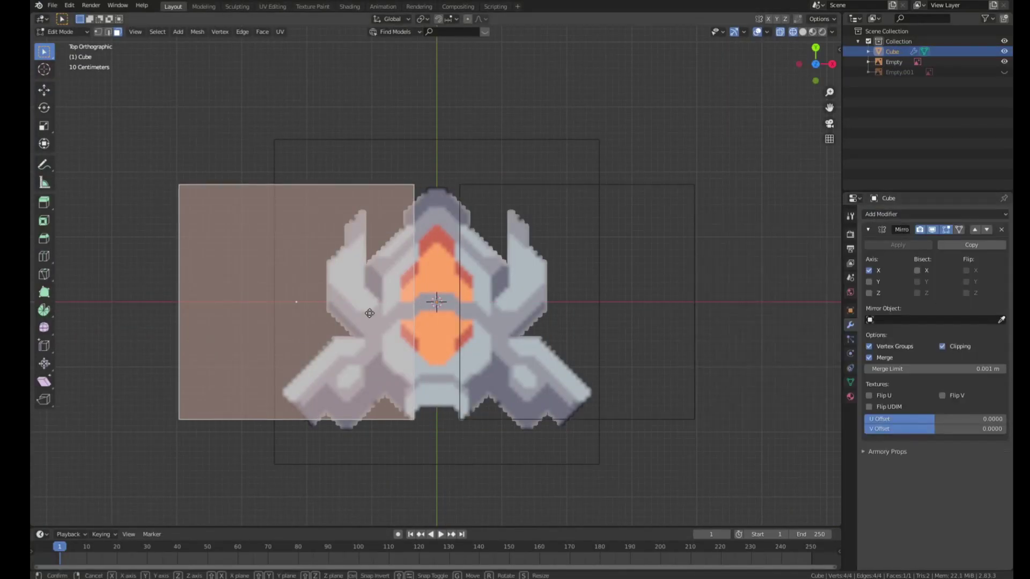
Step: Finish resizing the hull vertices and dissolve the extra vertex on the arm
click(390, 429)
scroll(391, 418, up, 3)
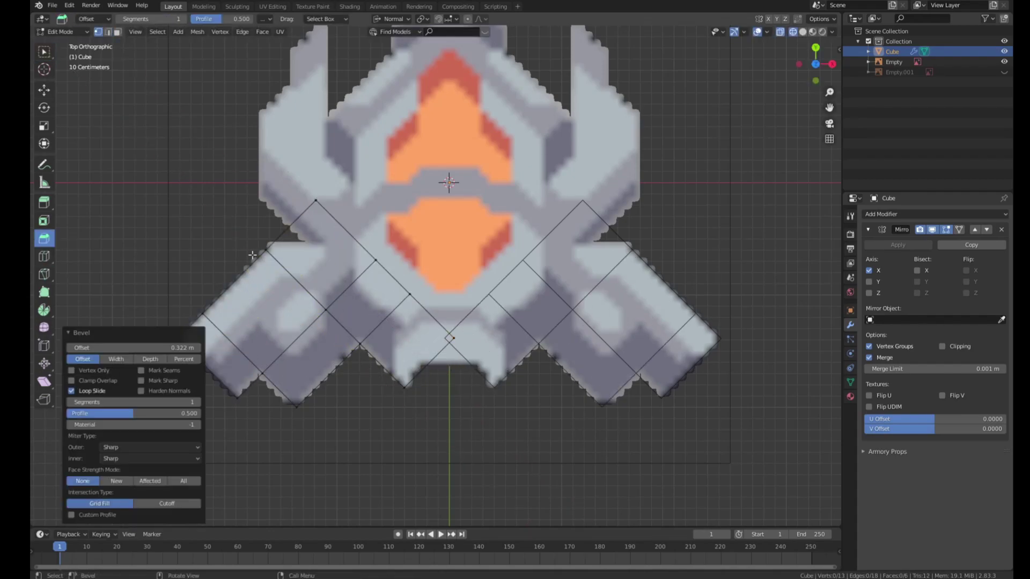
key(x)
click(566, 204)
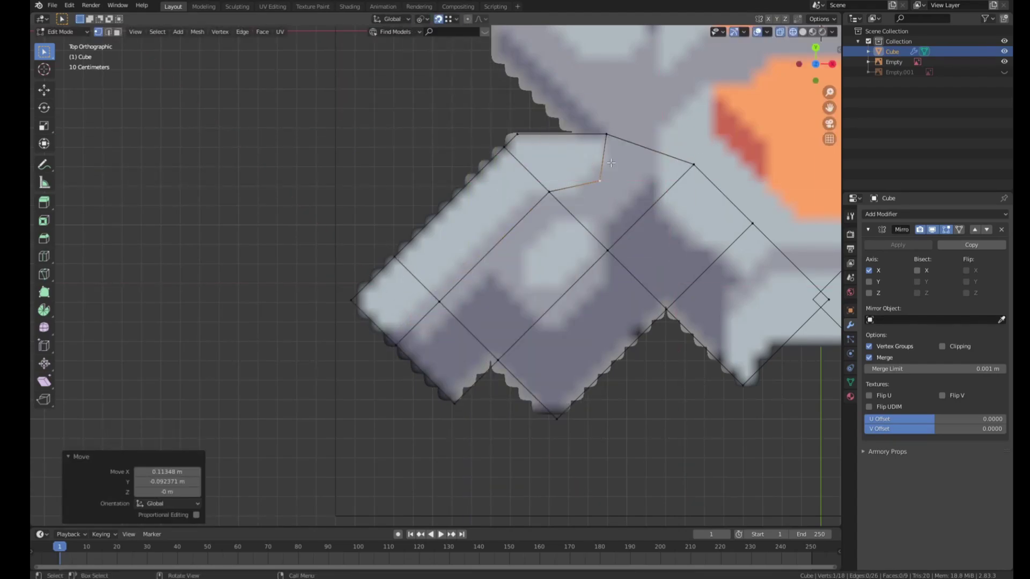
right_click(604, 136)
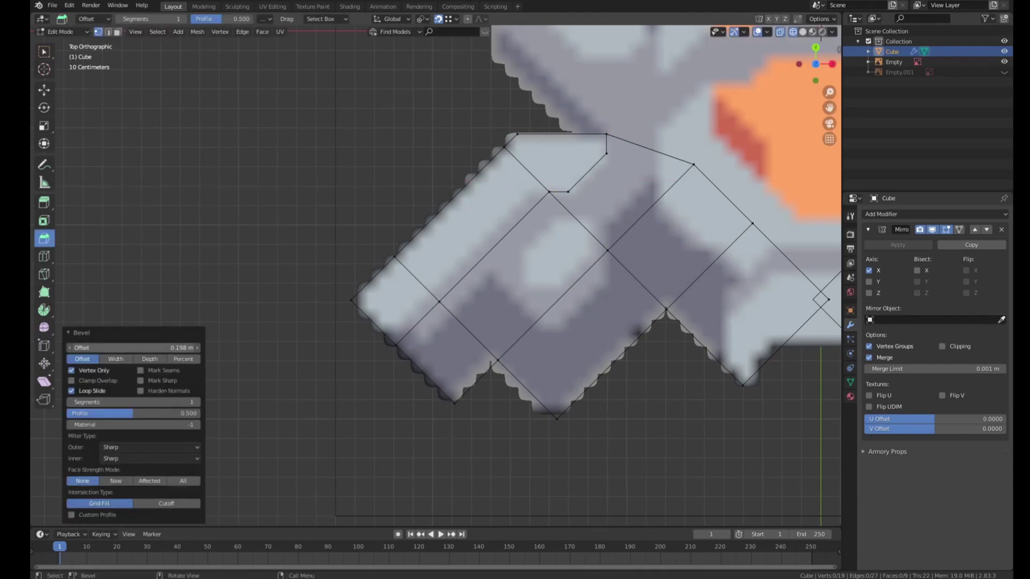
Step: Align transforms to the face normal and select the hull faces, returning to top view
click(394, 19)
click(386, 64)
click(541, 258)
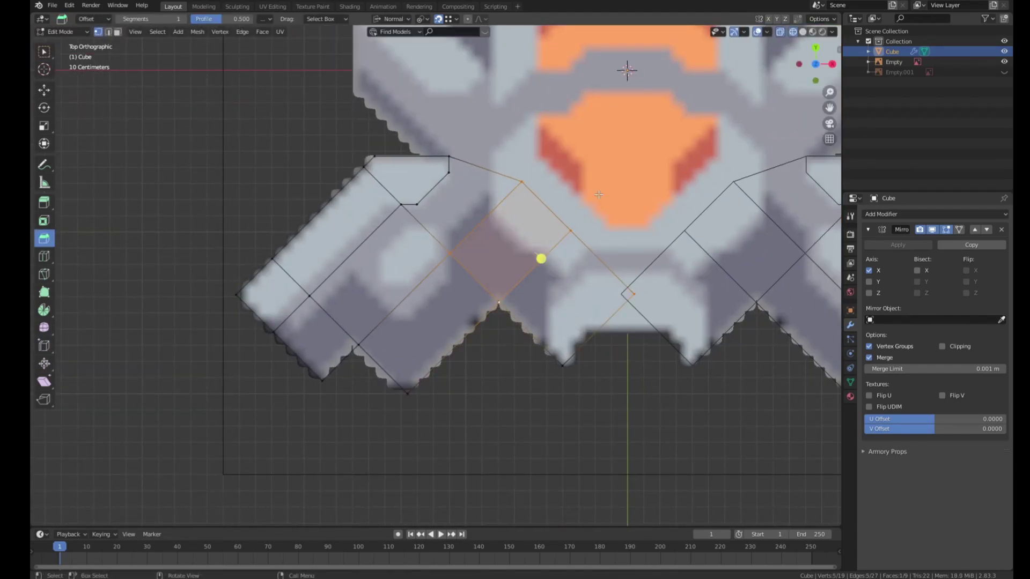
key(a)
mouse_move(599, 194)
middle_down()
mouse_move(482, 166)
mouse_move(483, 241)
middle_up()
key(KP_7)
key(alt+a)
Step: Bevel the chosen hull edge in edge select mode
key(2)
click(396, 225)
drag(396, 264, 492, 311)
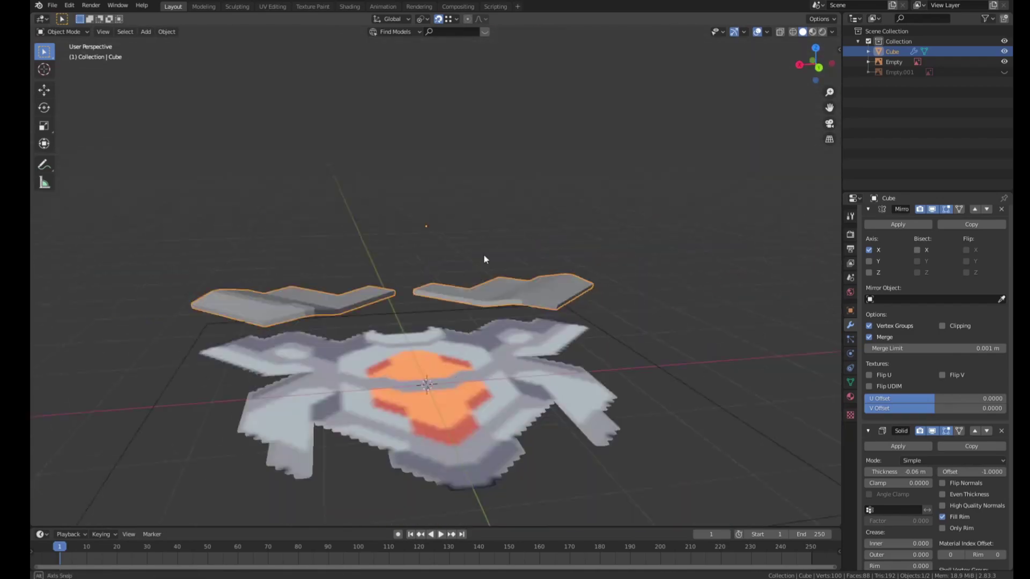
Step: Set the Solidify thickness to -0.06 m
middle_drag(483, 260, 429, 305)
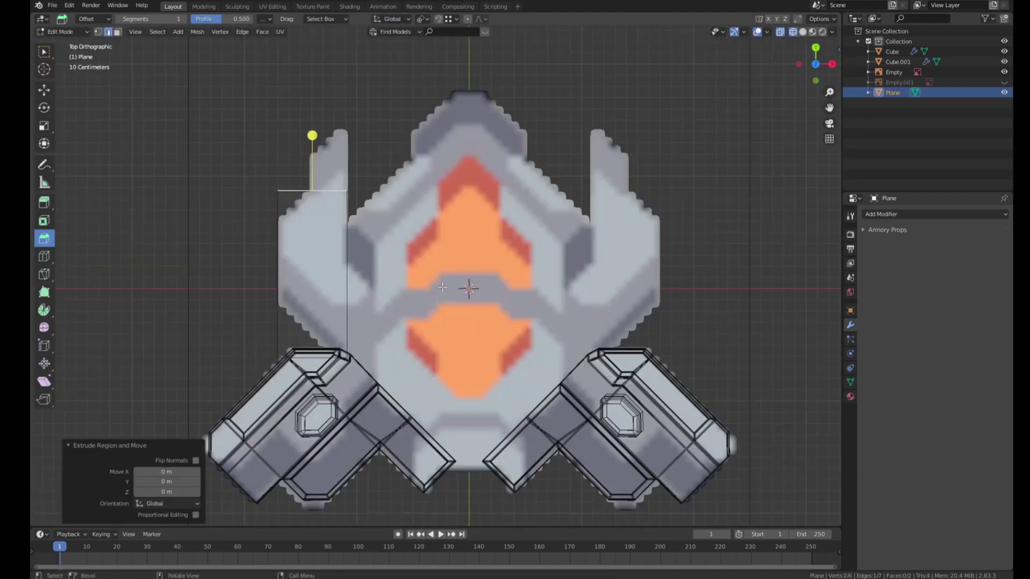
Step: Shift the upper-left vertex along X and raise the selected hull edge along Z in solid shading
key(w)
key(g)
key(x)
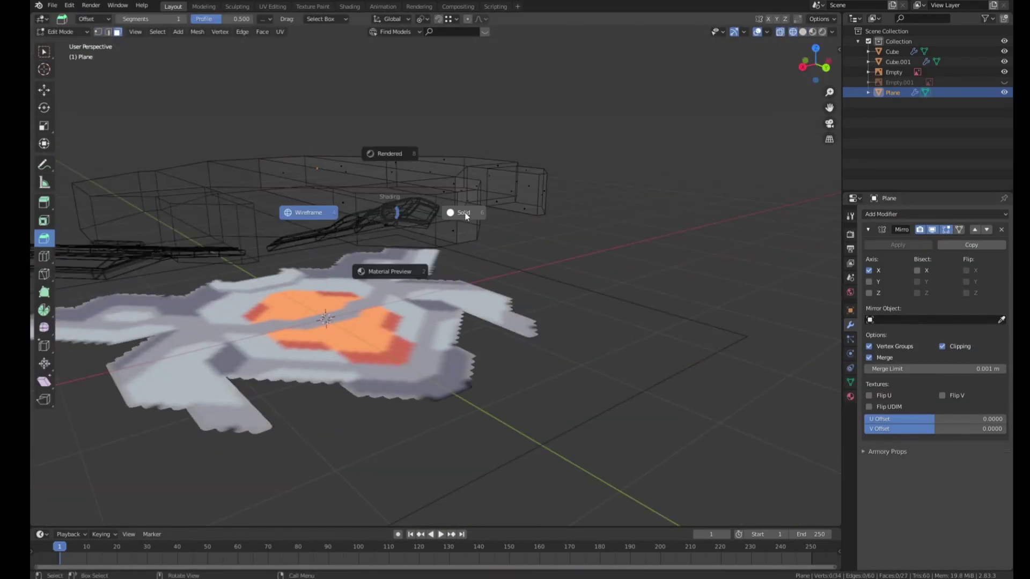
click(466, 217)
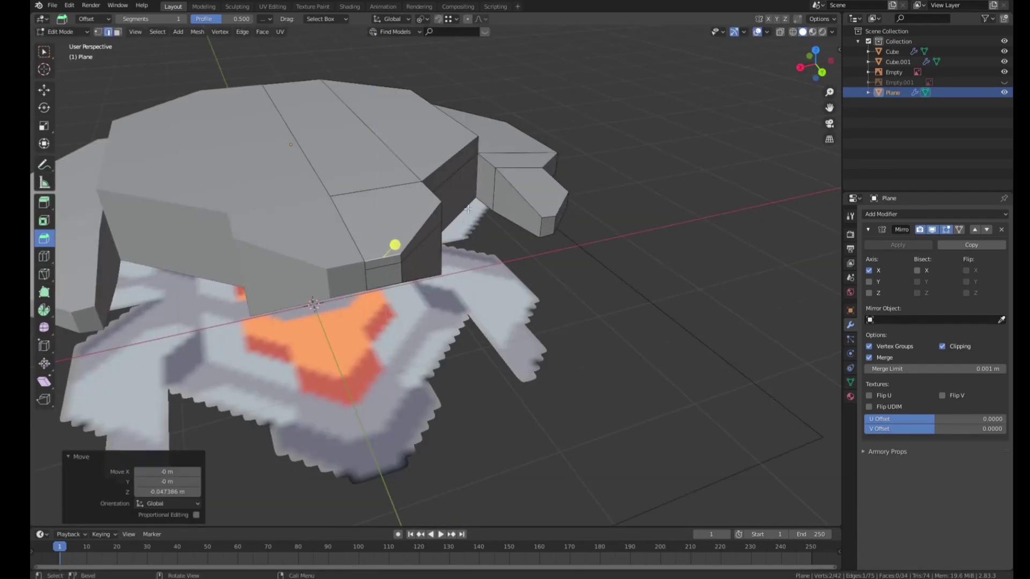
key(g)
key(z)
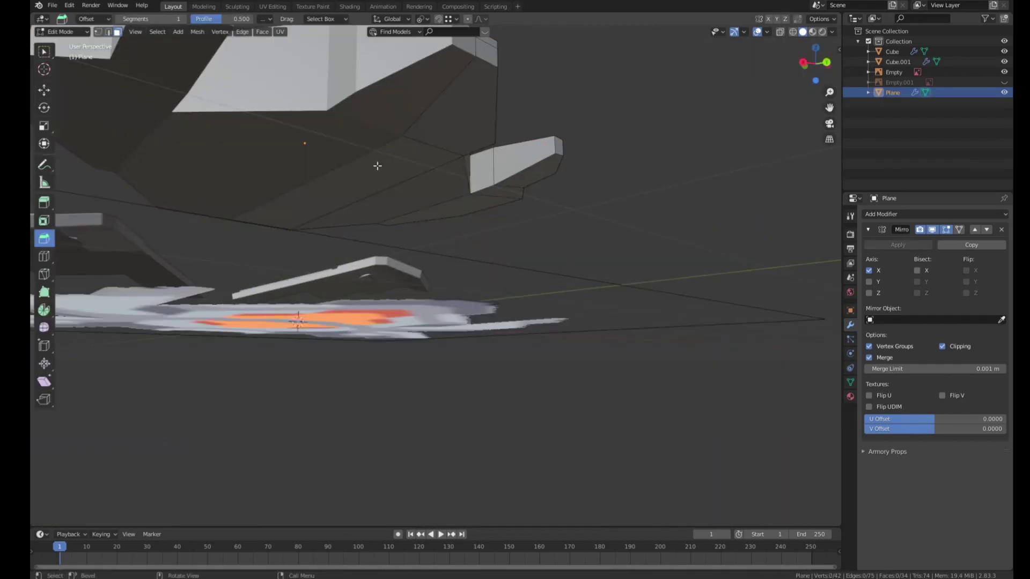
click(240, 207)
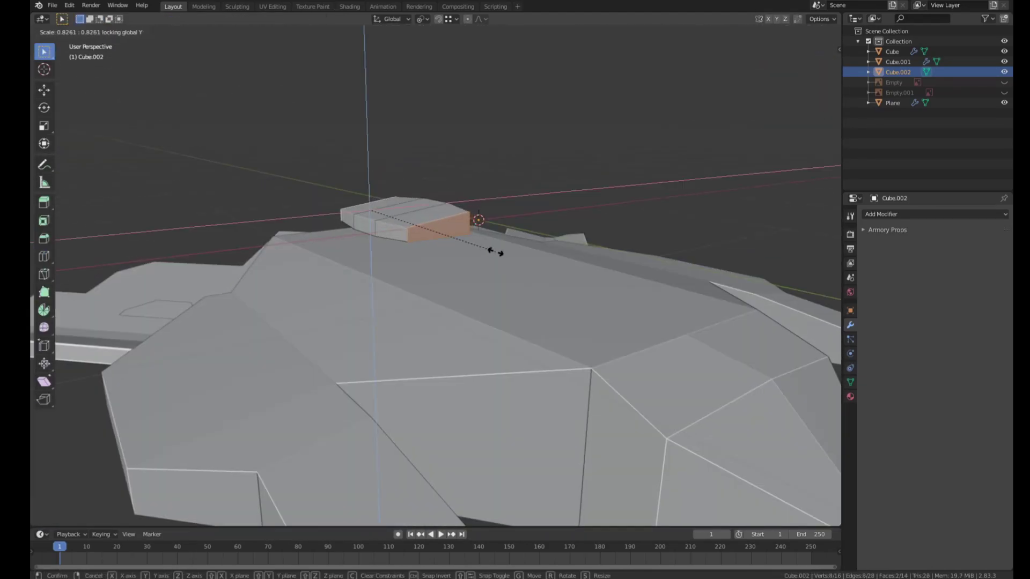
Step: Select an edge of the top block on the hull
click(481, 283)
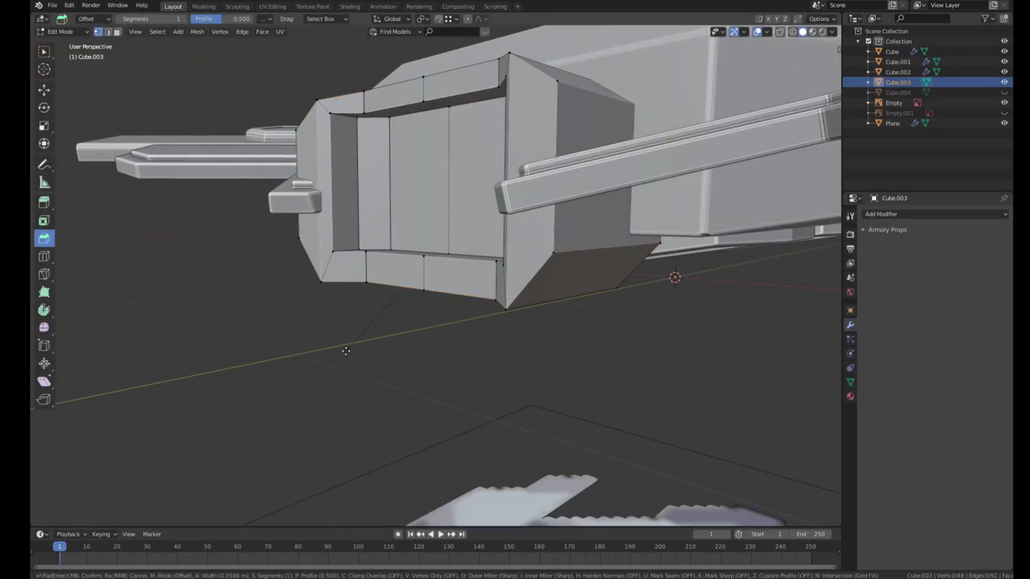
Step: Confirm the bevel on the chevron piece's edges
click(346, 350)
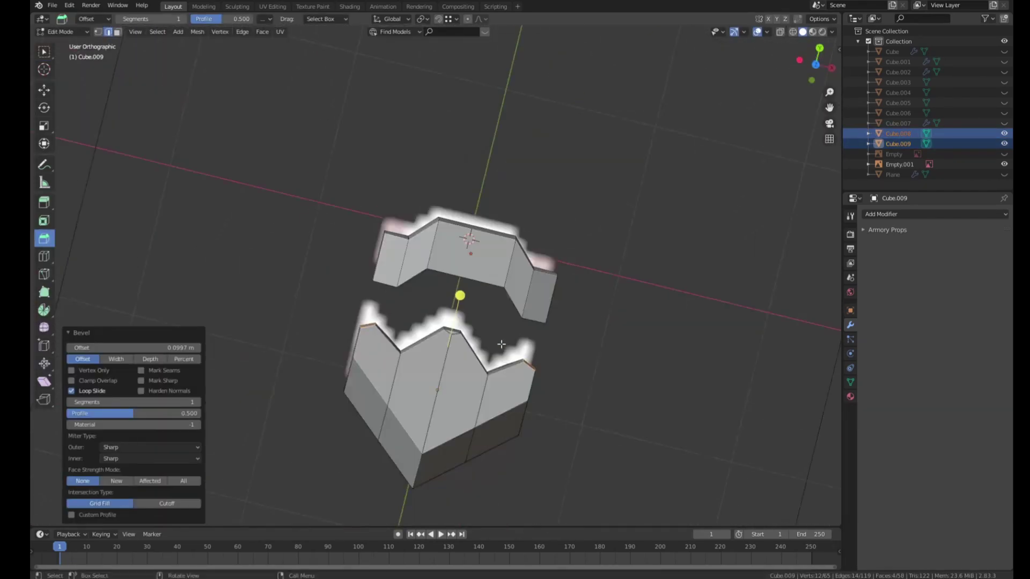
Step: Snap to top orthographic view and select the Cube.008 piece
alt+middle_drag(660, 184, 455, 198)
click(455, 199)
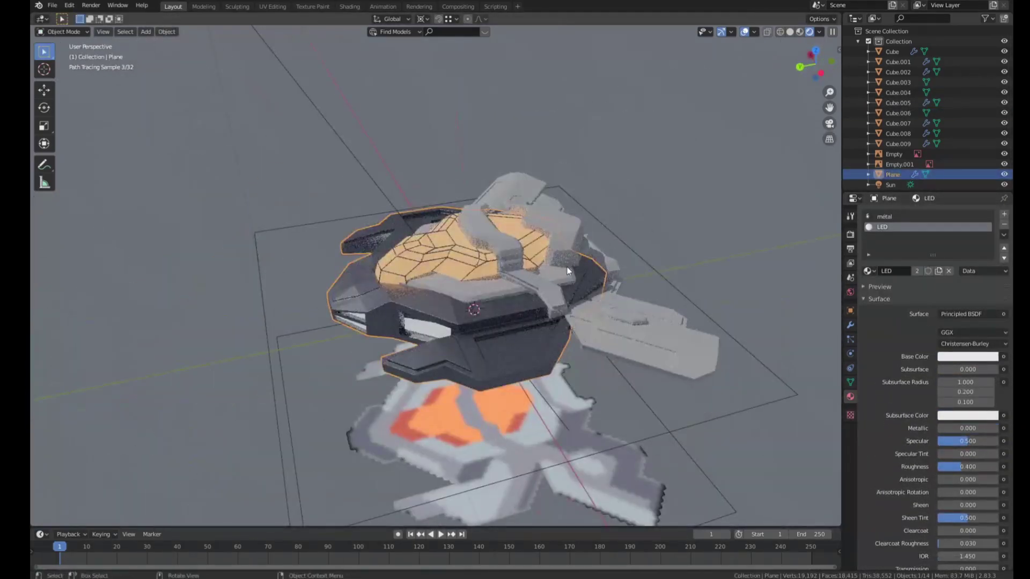
Step: In the métal material, link Principled BSDF to Material Output and ColorRamp into the Bump node
click(568, 270)
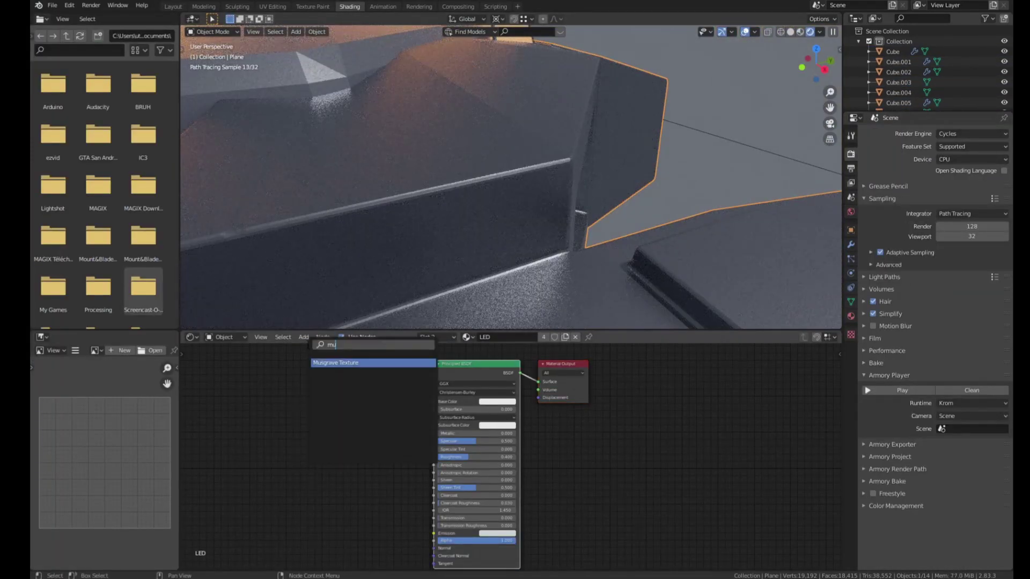
key(Escape)
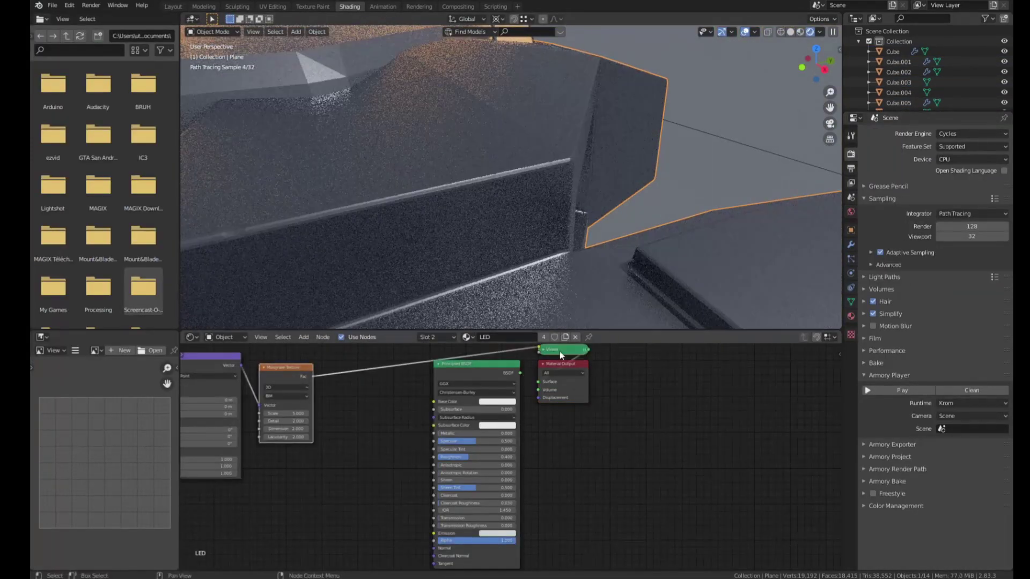
key(ctrl+v)
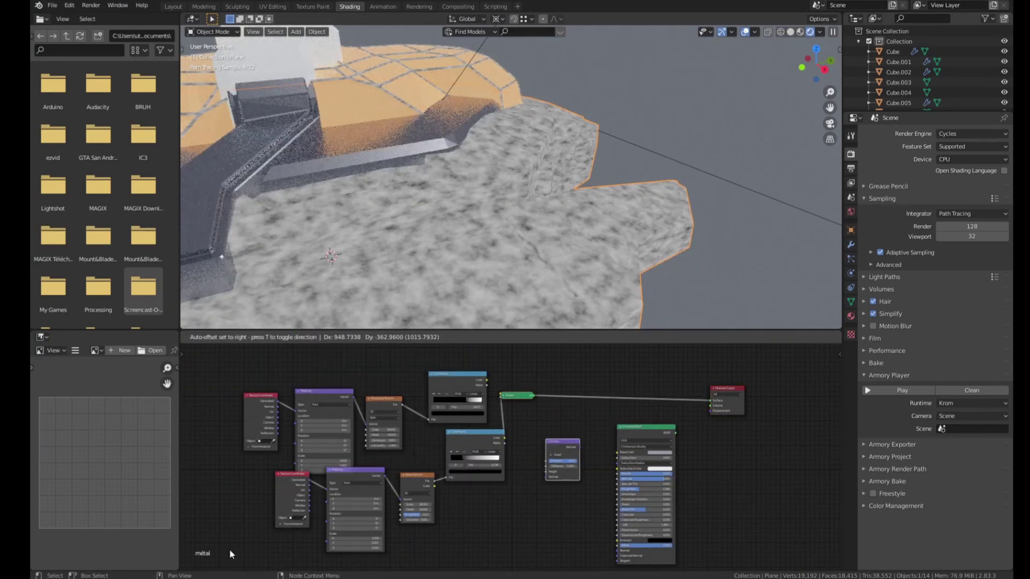
drag(674, 432, 710, 401)
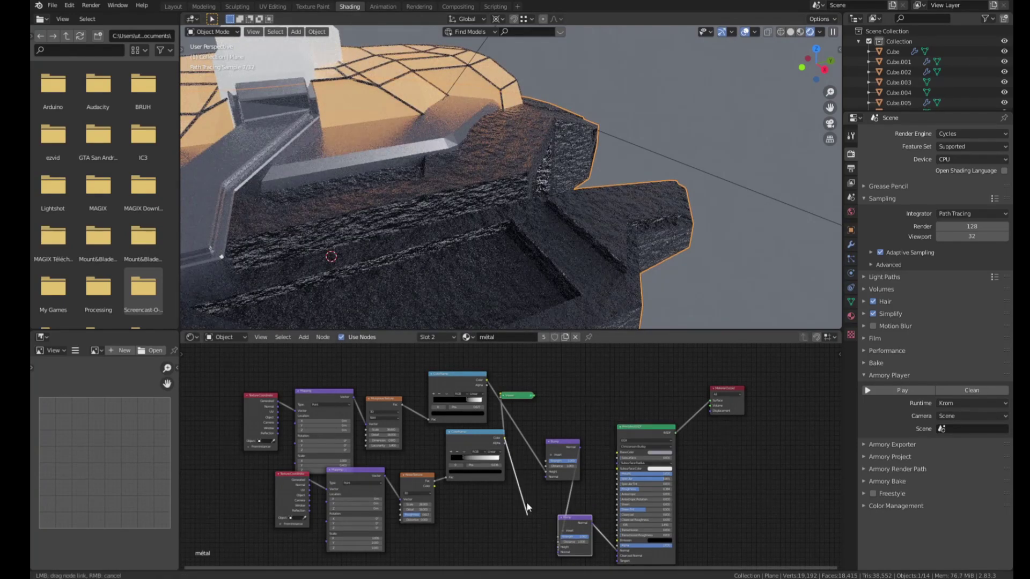
drag(546, 461, 558, 547)
scroll(643, 230, up, 4)
scroll(565, 534, up, 3)
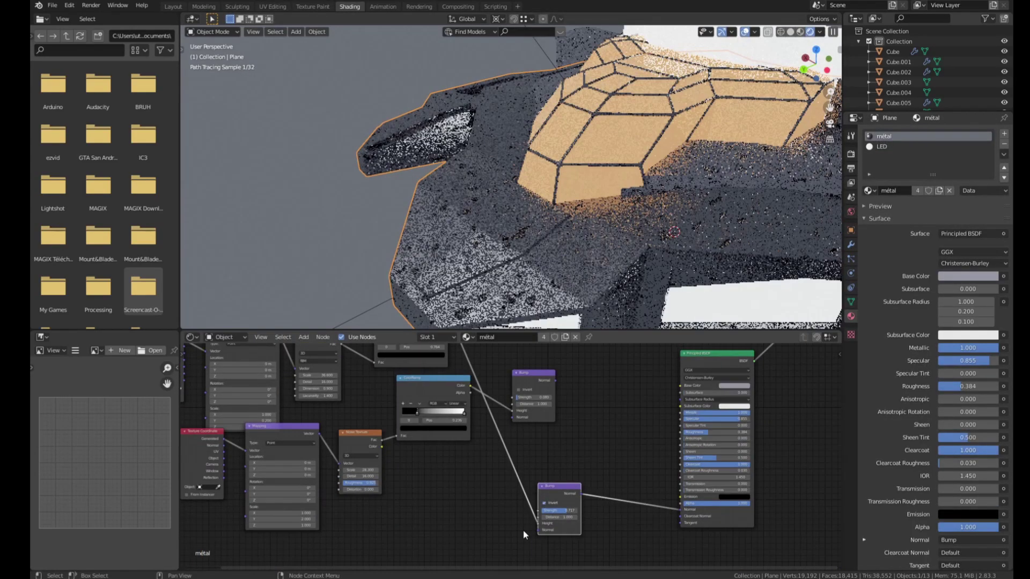
Step: Preview the ColorRamp result and move the reference image empty along X
ctrl+shift+click(547, 369)
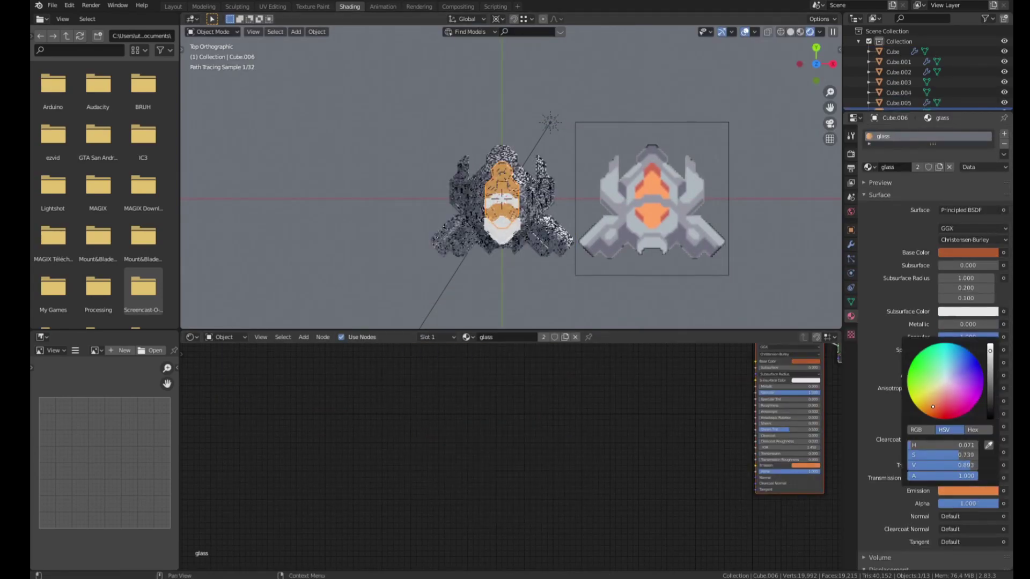
click(655, 123)
key(g)
key(x)
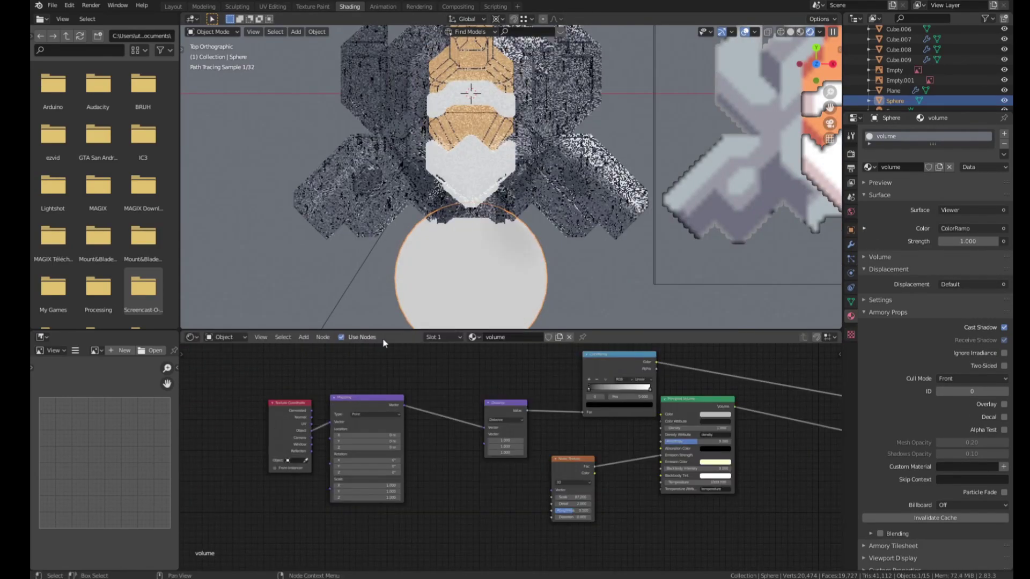
Step: Edit the sphere in top view and scale its geometry along Z
key(KP_3)
key(Tab)
key(KP_7)
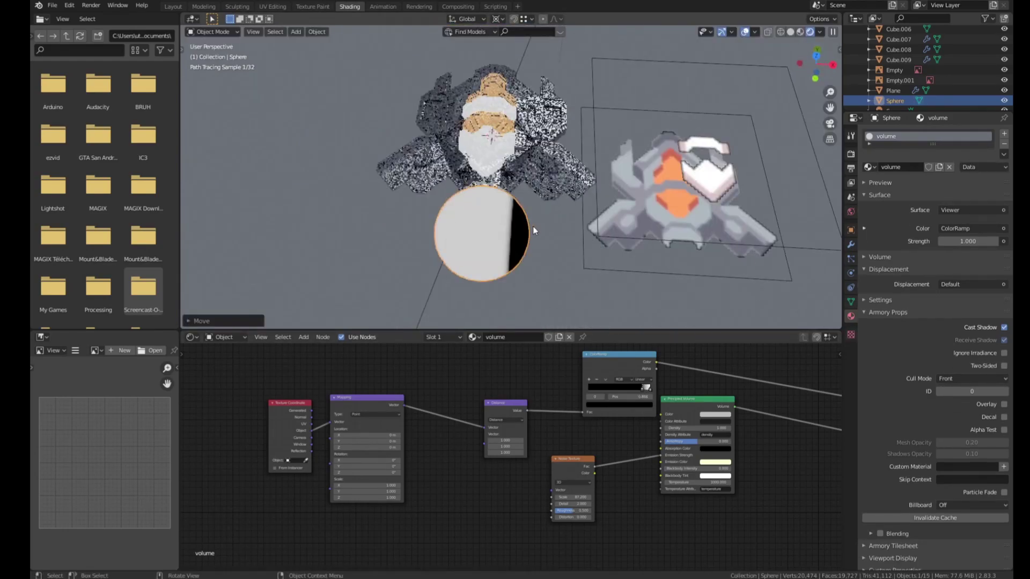
key(g)
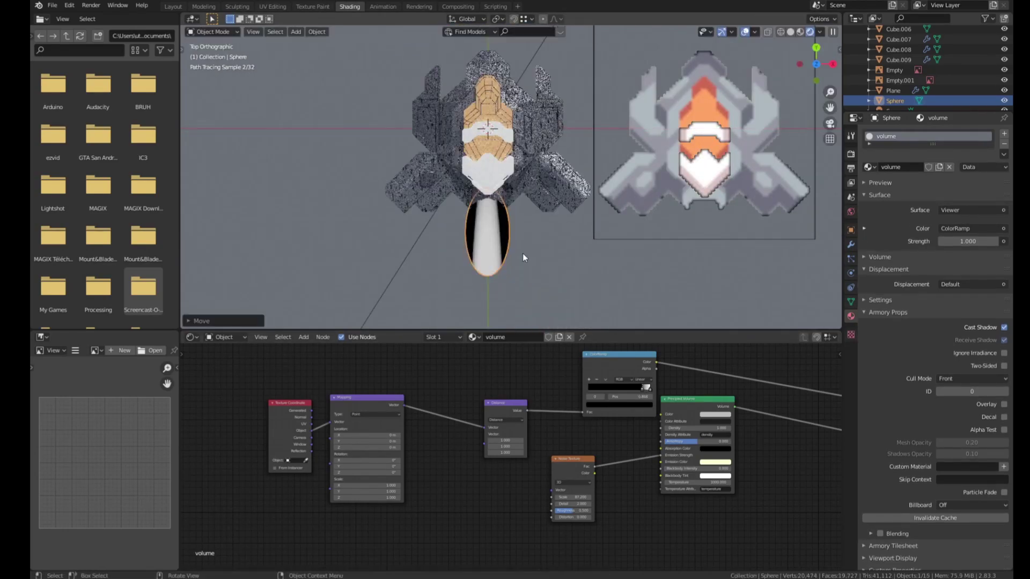
key(s)
key(z)
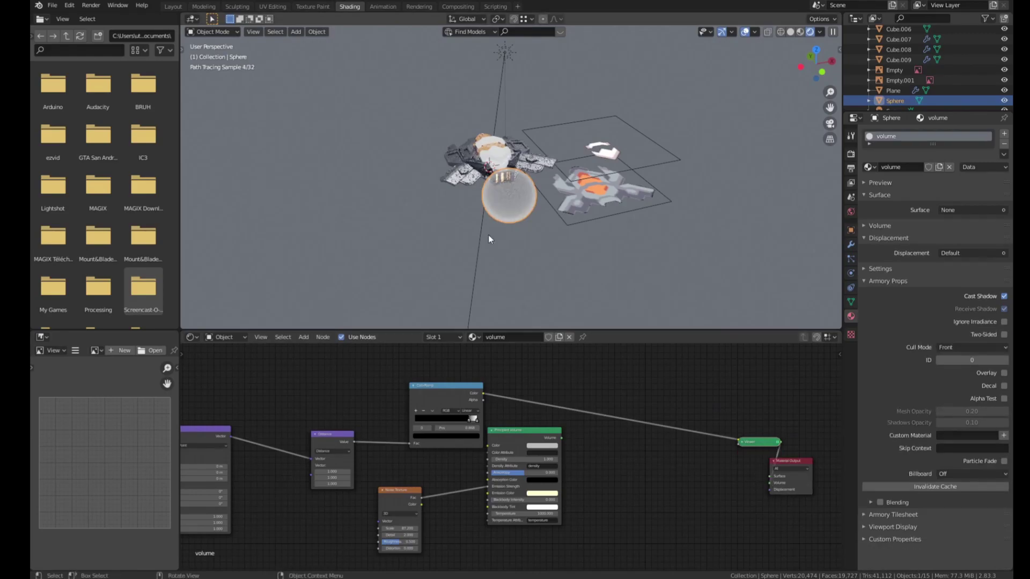
Step: Make the ramp colour red, feed the ColorRamp into Principled Volume, and rearrange the nodes
click(448, 436)
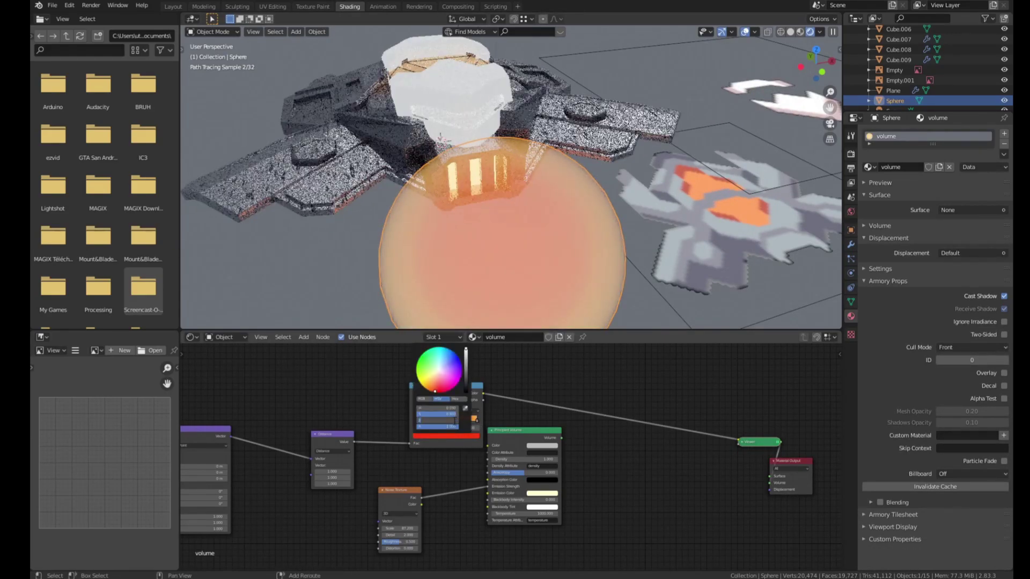
key(KP_7)
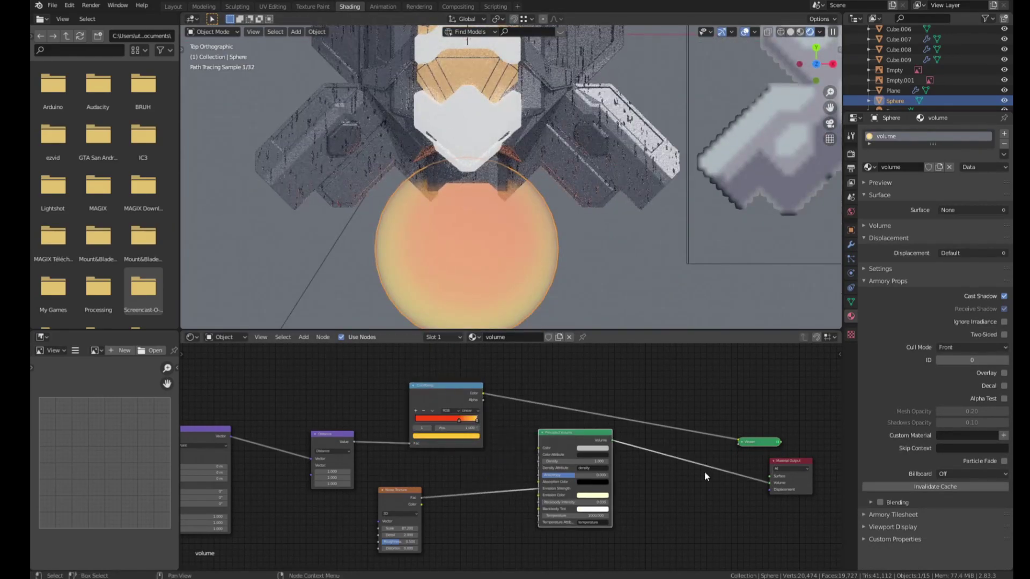
drag(739, 442, 537, 484)
key(Escape)
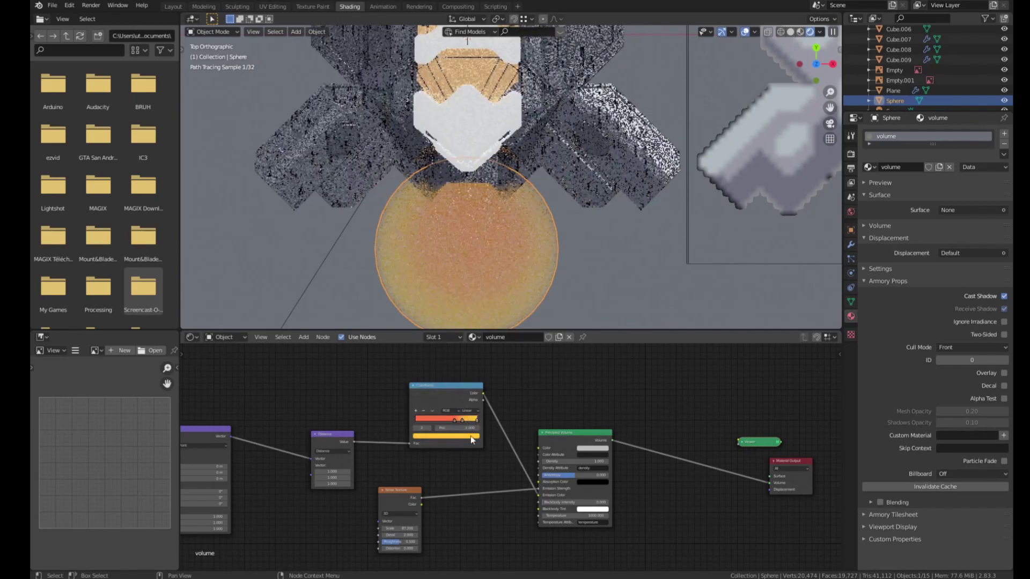
right_click(446, 555)
click(437, 424)
drag(554, 521, 555, 518)
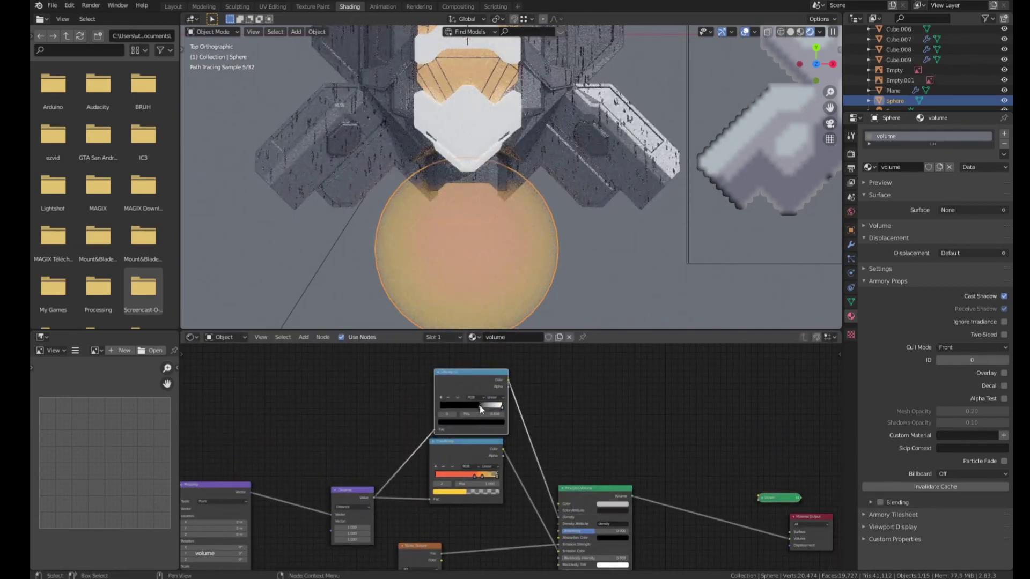
scroll(462, 401, up, 2)
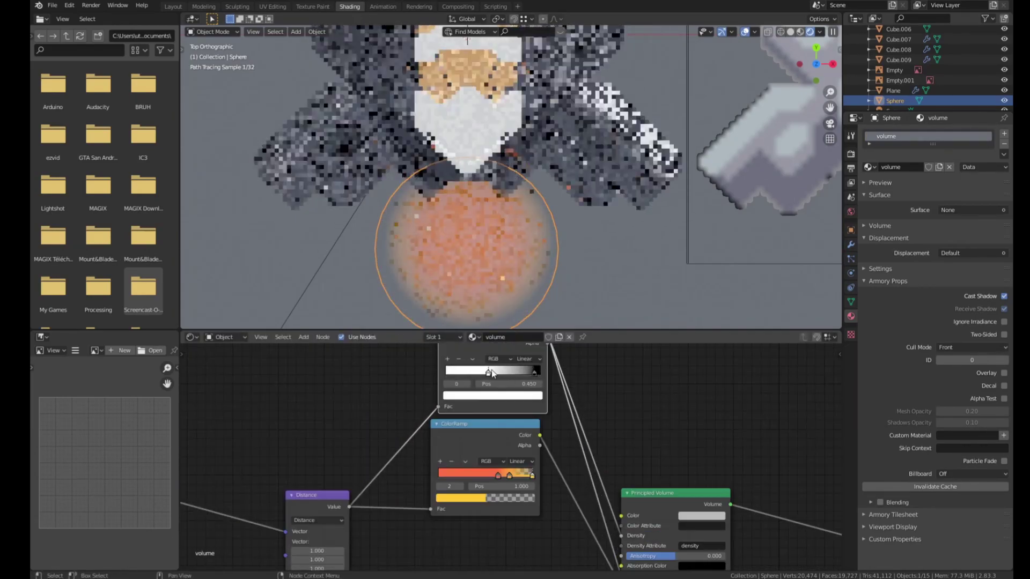
scroll(571, 451, down, 1)
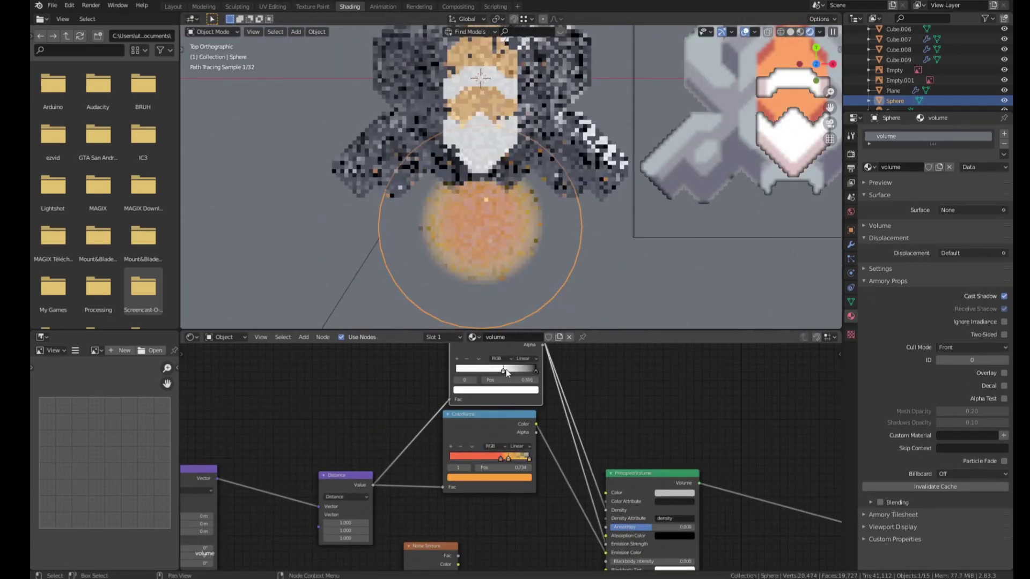
key(g)
click(710, 311)
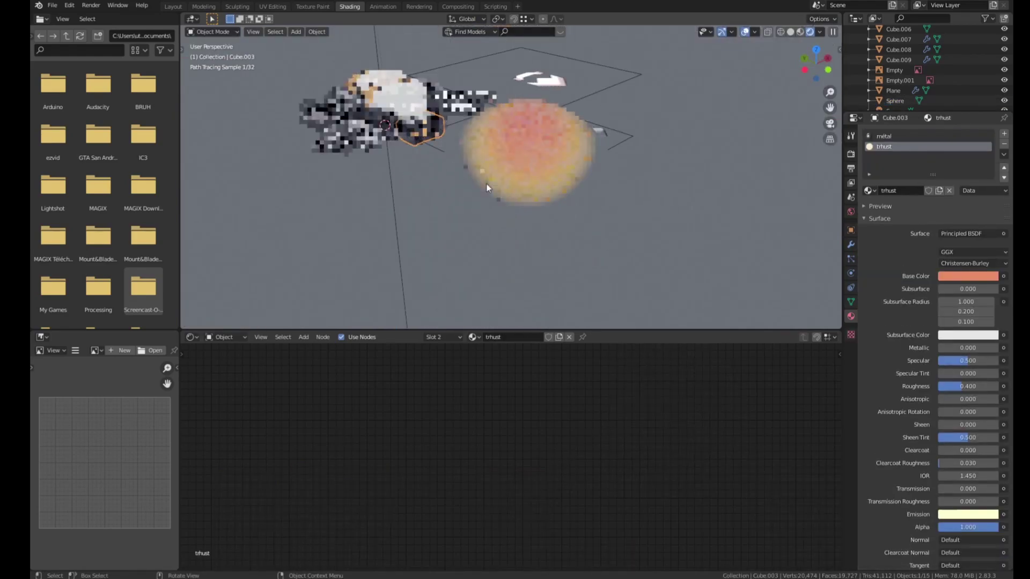
Step: View the glowing sphere in Rendered shading and flatten it along Z
click(487, 185)
mouse_move(568, 152)
middle_down()
mouse_move(655, 216)
mouse_move(726, 218)
middle_up()
click(851, 230)
key(z)
click(800, 218)
mouse_move(801, 218)
middle_down()
mouse_move(631, 235)
mouse_move(673, 156)
middle_up()
key(s)
key(z)
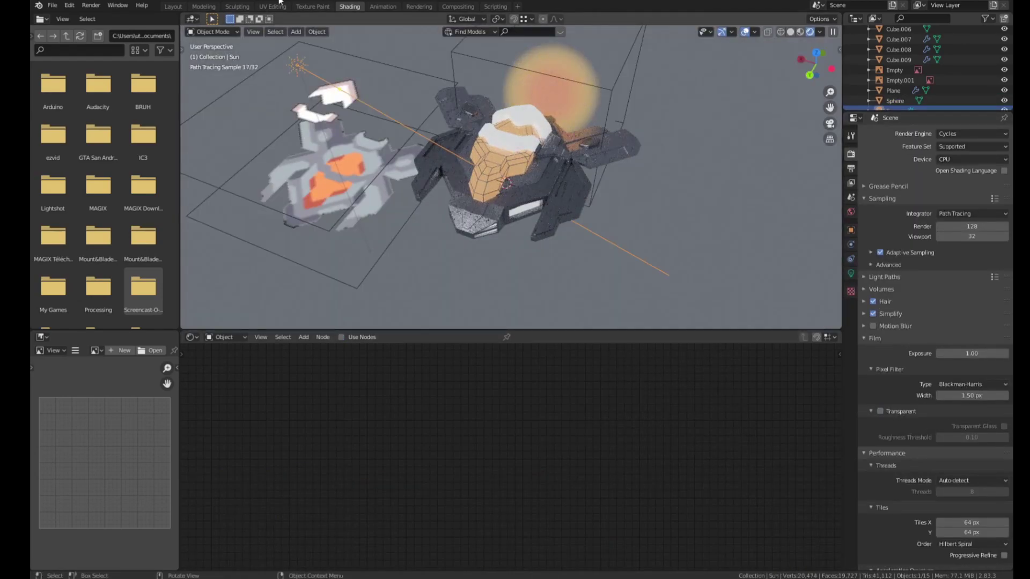
Step: Return to Layout in top orthographic view with the viewport overlays hidden
click(173, 6)
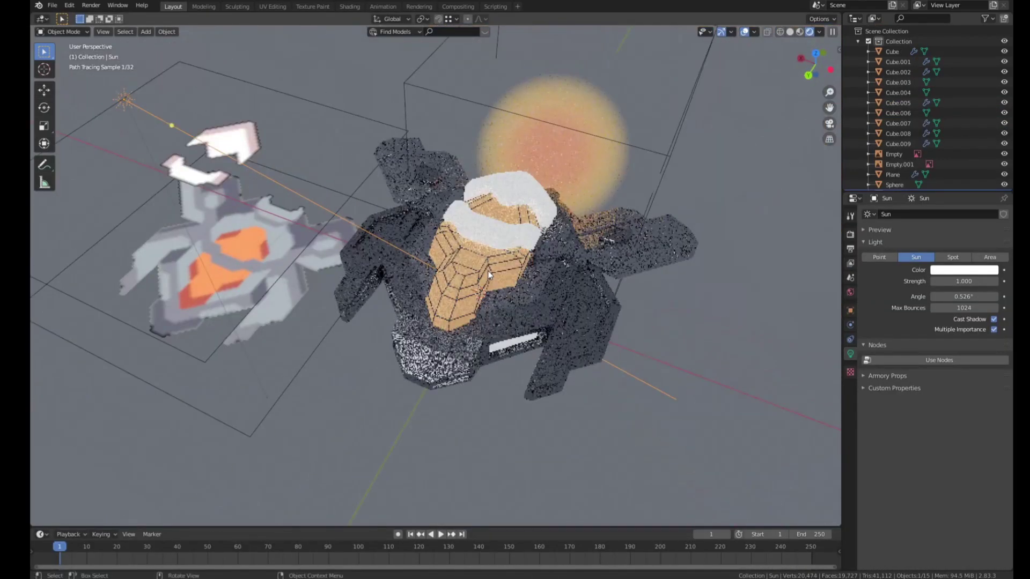
key(KP_7)
click(746, 32)
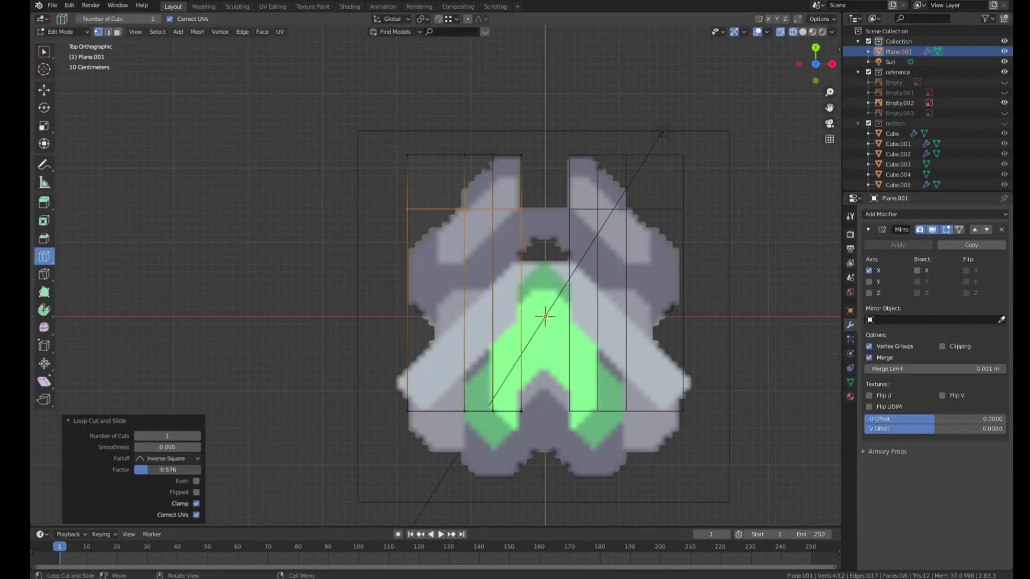
Step: Dissolve the face's top-left vertex, reposition the vertices, and return to object mode
right_click(422, 254)
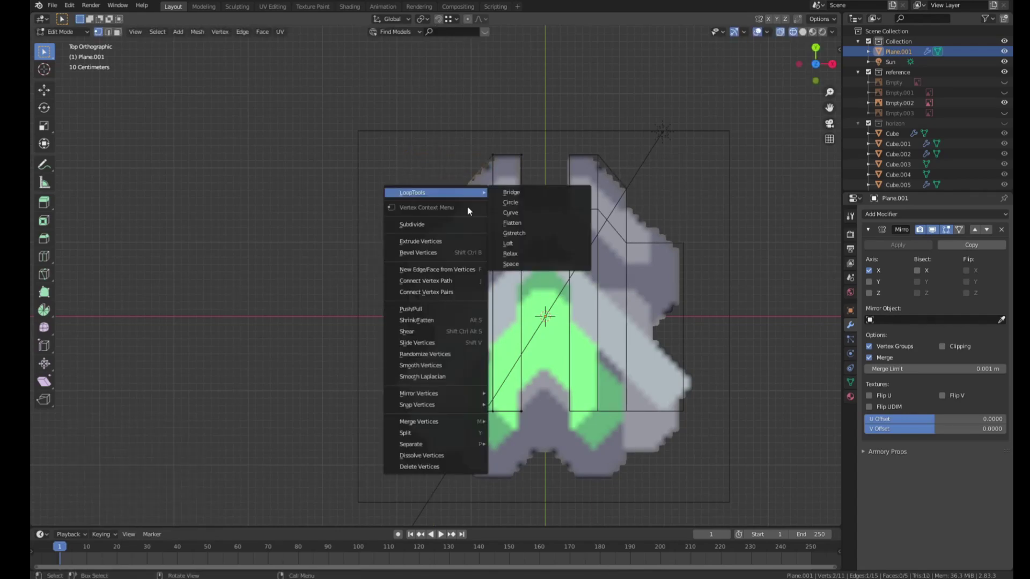
click(474, 217)
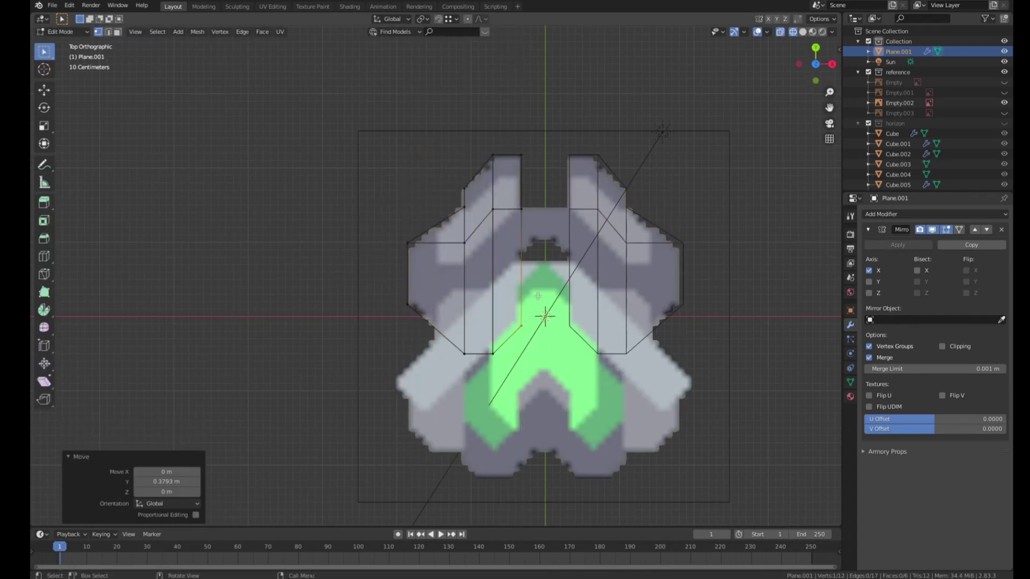
click(563, 252)
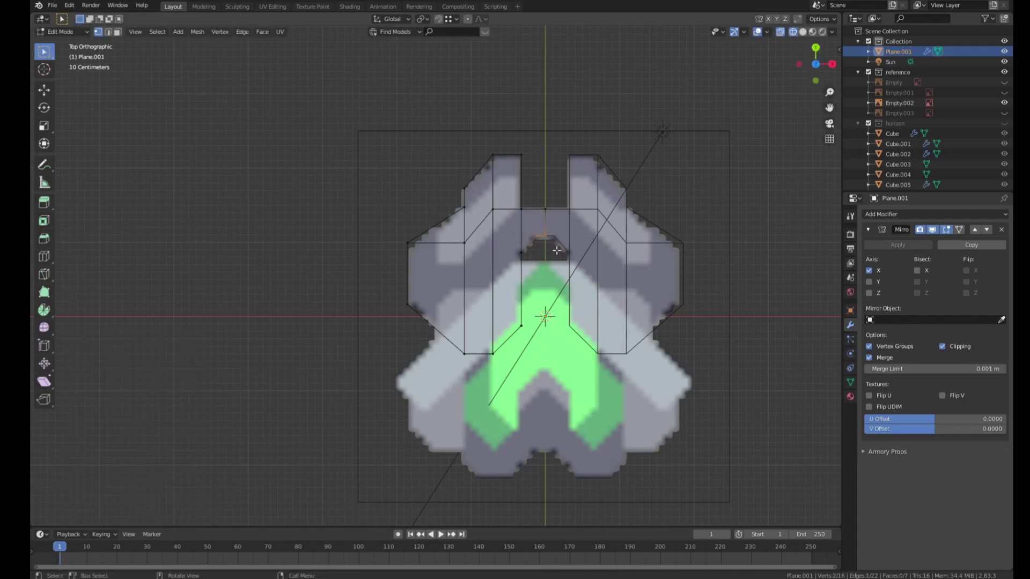
key(Tab)
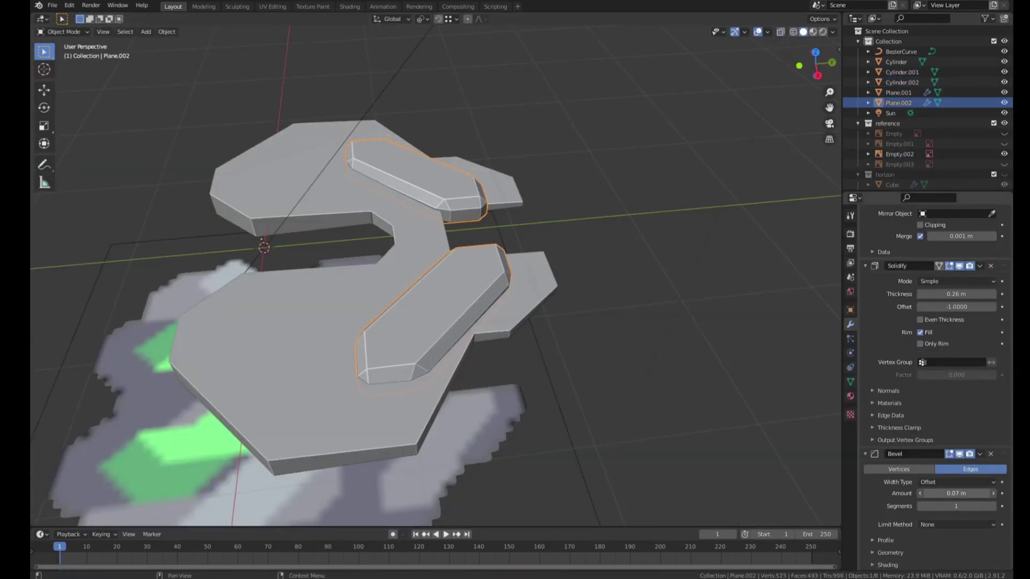
Step: Save, then flatten the whole hull mesh to zero height (S Z 0)
key(ctrl+s)
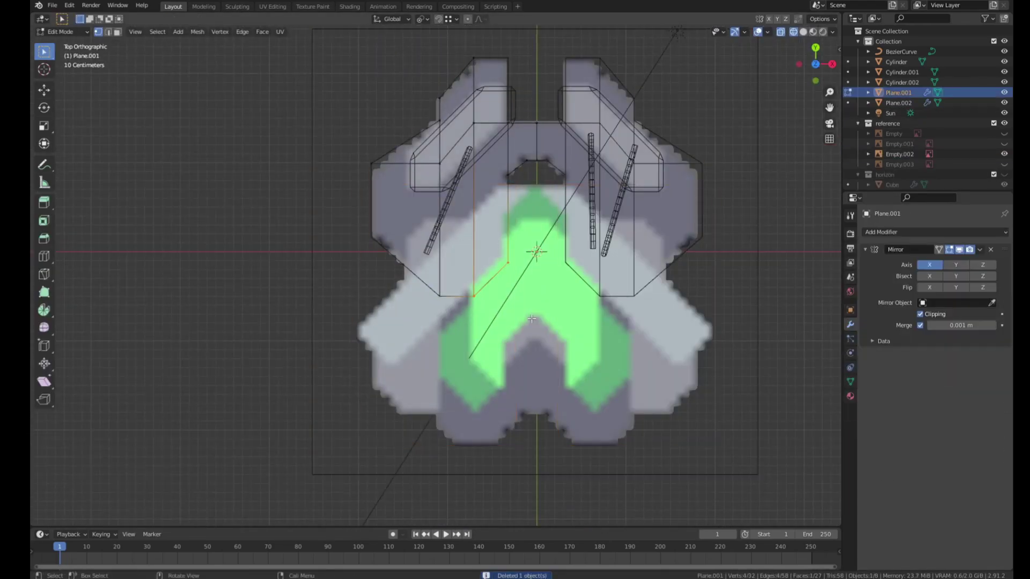
middle_drag(532, 319, 536, 252)
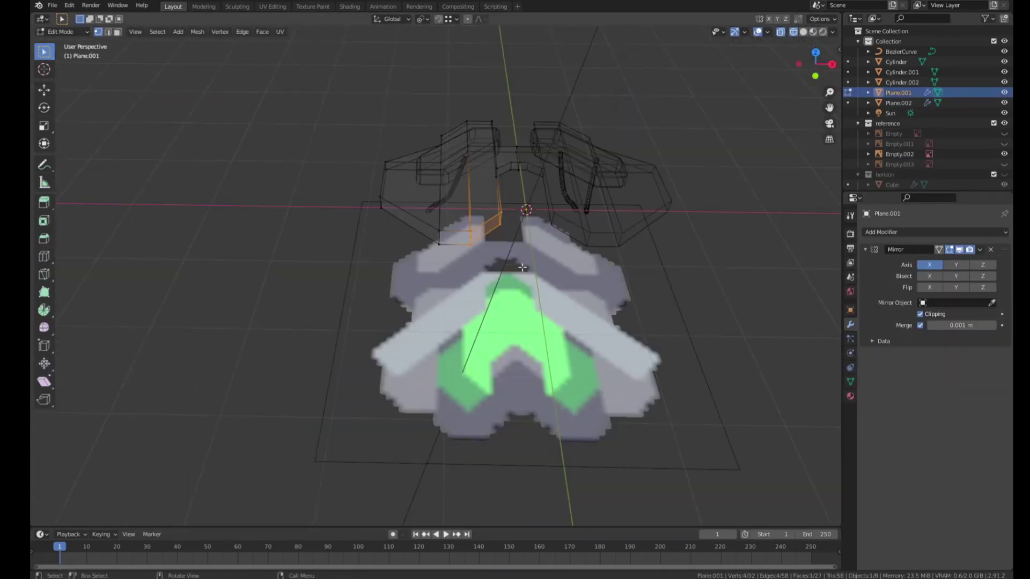
key(a)
key(s)
key(z)
key(0)
key(Return)
key(KP_7)
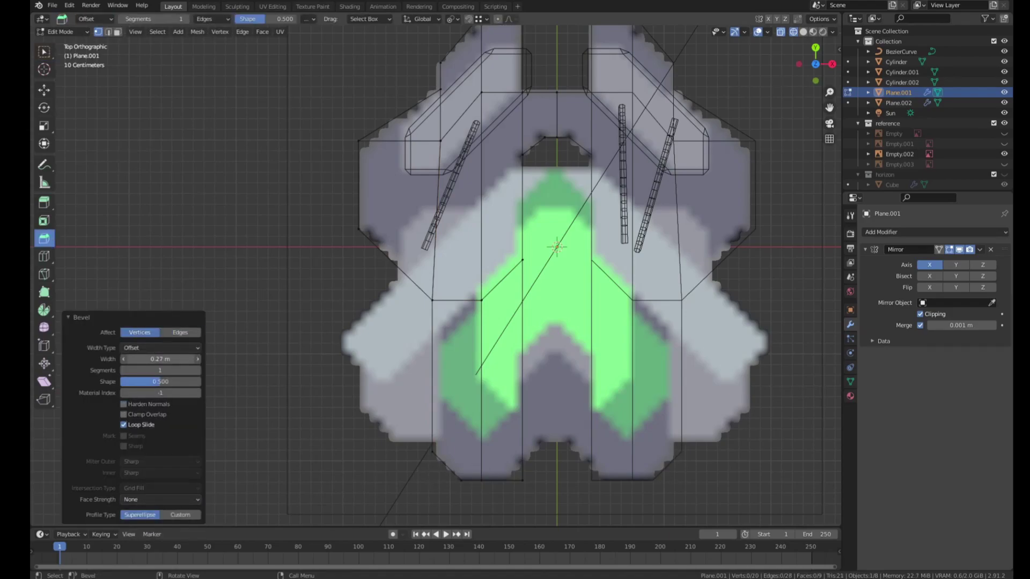
Step: Extrude an edge of the hull plane outward to extend it
click(523, 268)
key(e)
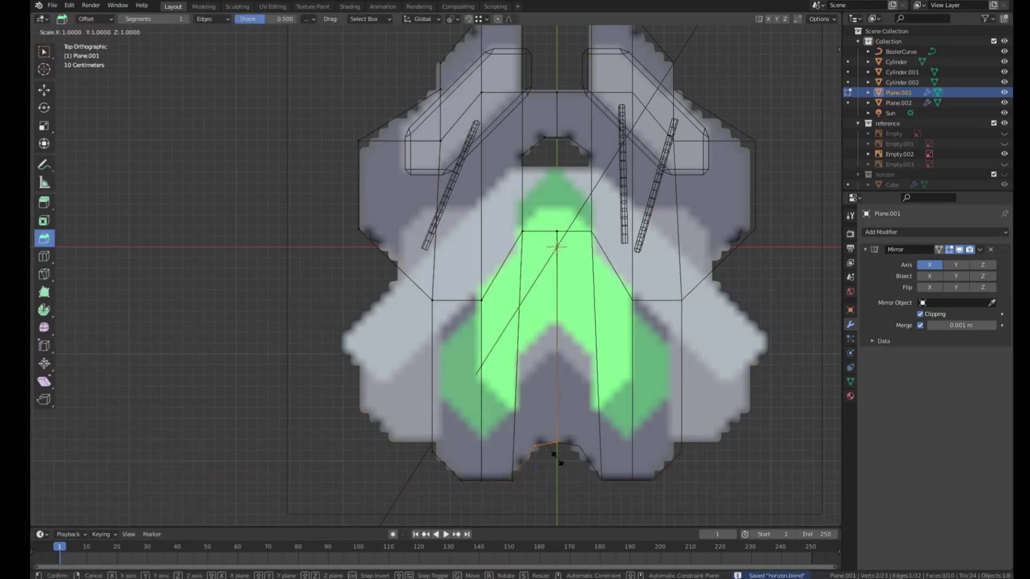
click(558, 457)
mouse_move(563, 325)
middle_down()
mouse_move(494, 223)
mouse_move(561, 177)
middle_up()
key(KP_7)
click(535, 315)
Step: Delete the selected faces and squash the hull mesh vertically
key(x)
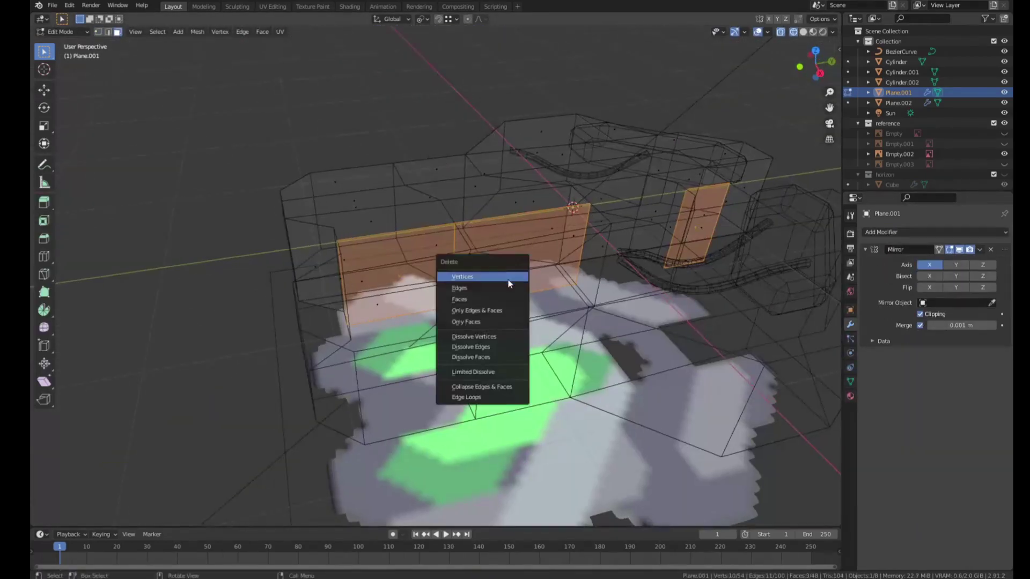
click(459, 299)
key(1)
key(KP_3)
key(s)
key(z)
click(689, 266)
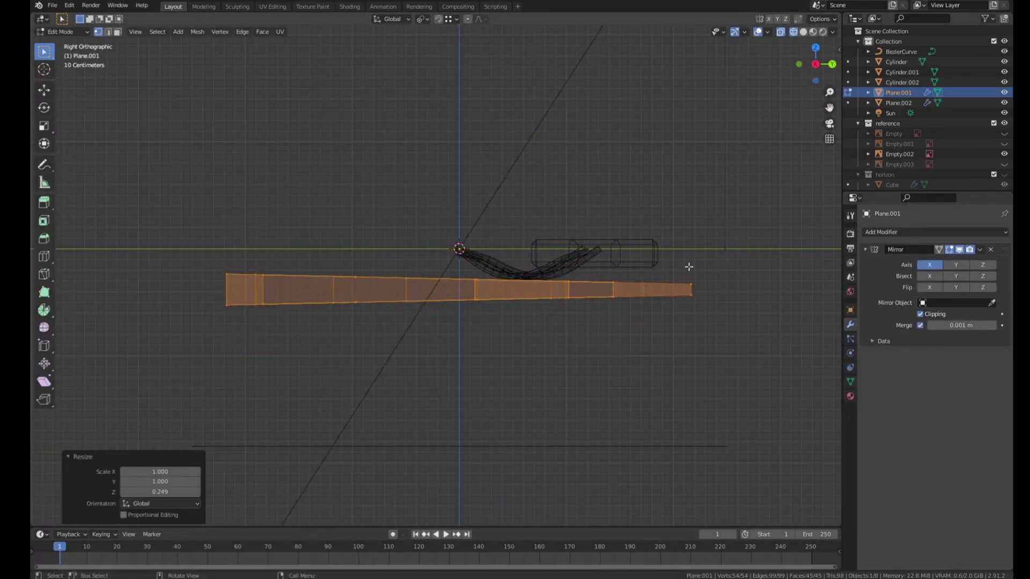
click(725, 285)
key(Tab)
Step: Save the file and inspect a hull face from a low side angle
middle_drag(725, 284, 451, 333)
scroll(474, 336, up, 5)
key(ctrl+s)
key(Tab)
key(3)
click(452, 333)
middle_drag(659, 370, 681, 421)
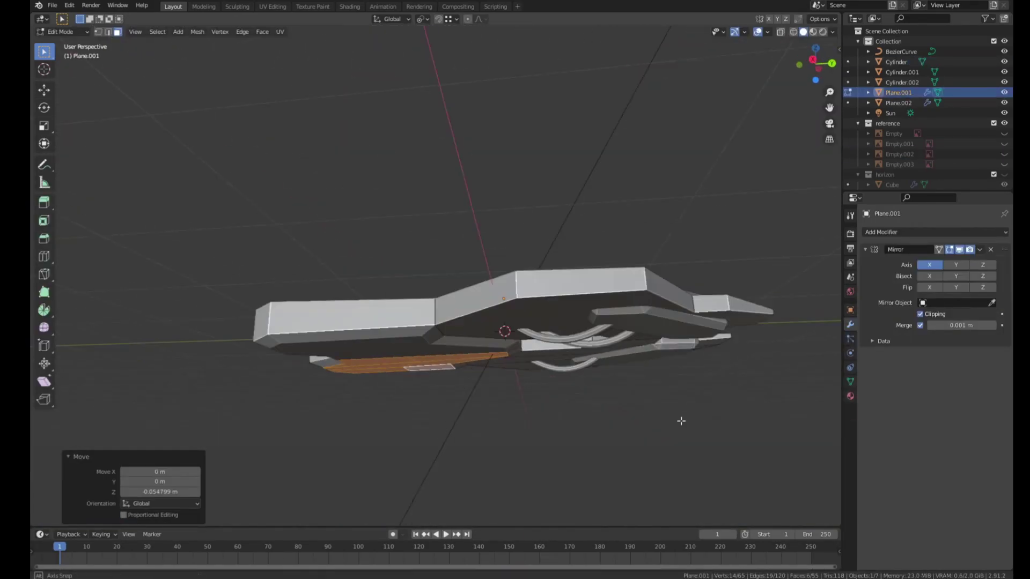
key(Tab)
Step: Add a new plane in top orthographic view with see-through display on
mouse_move(464, 342)
middle_down()
mouse_move(574, 326)
mouse_move(529, 322)
middle_up()
key(KP_7)
key(shift+a)
click(240, 264)
key(alt+z)
Step: Scale the new plane down, give it a Mirror modifier, and move it along X
scroll(540, 340, up, 2)
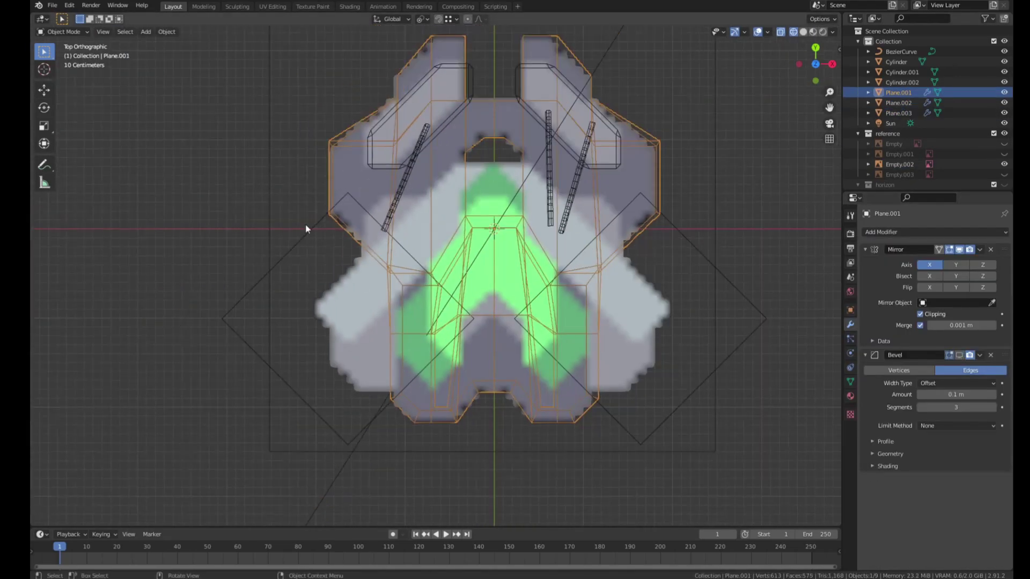
key(s)
click(457, 419)
key(g)
key(x)
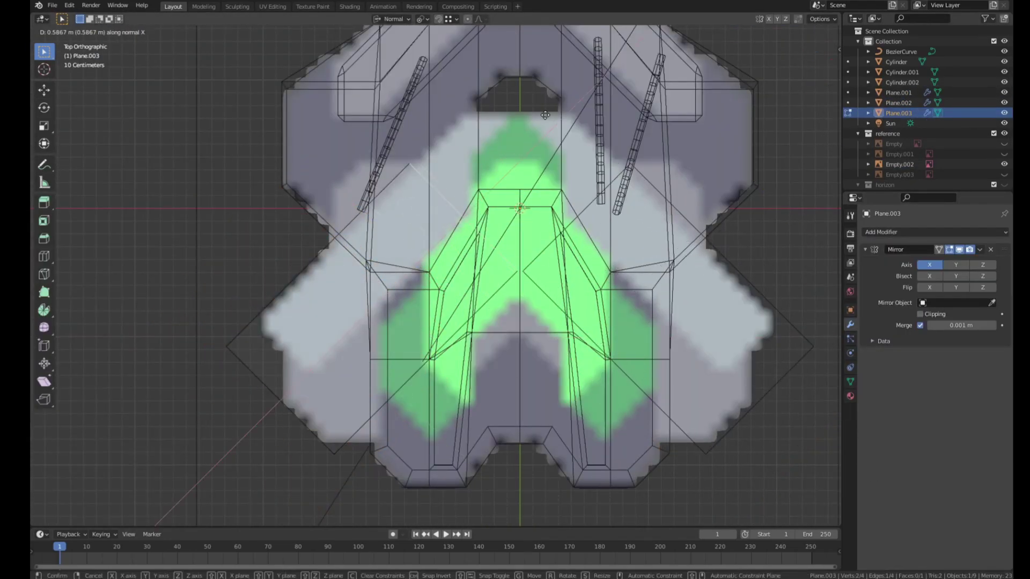
Step: Bevel the diamond's corner vertices and bisect the piece along a line
key(ctrl+shift+b)
click(84, 298)
drag(253, 332, 355, 431)
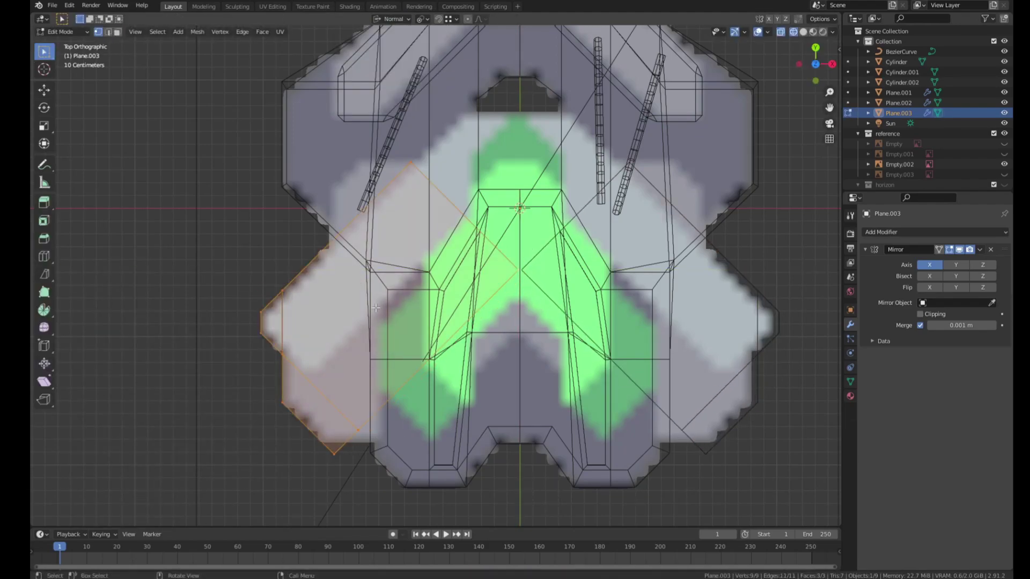
scroll(471, 379, up, 1)
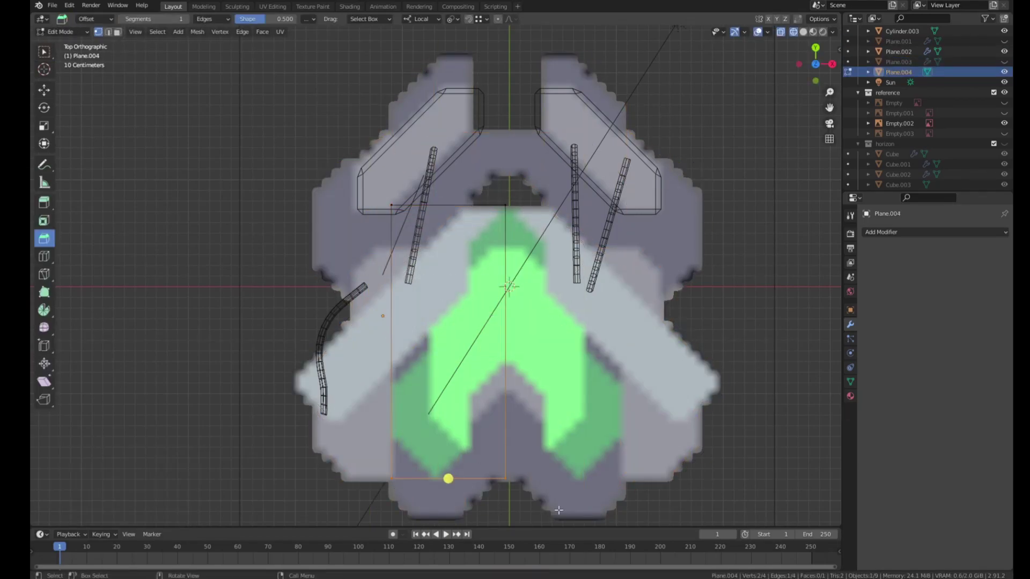
Step: Add loop cuts to Plane.004 and return to top orthographic view
click(44, 256)
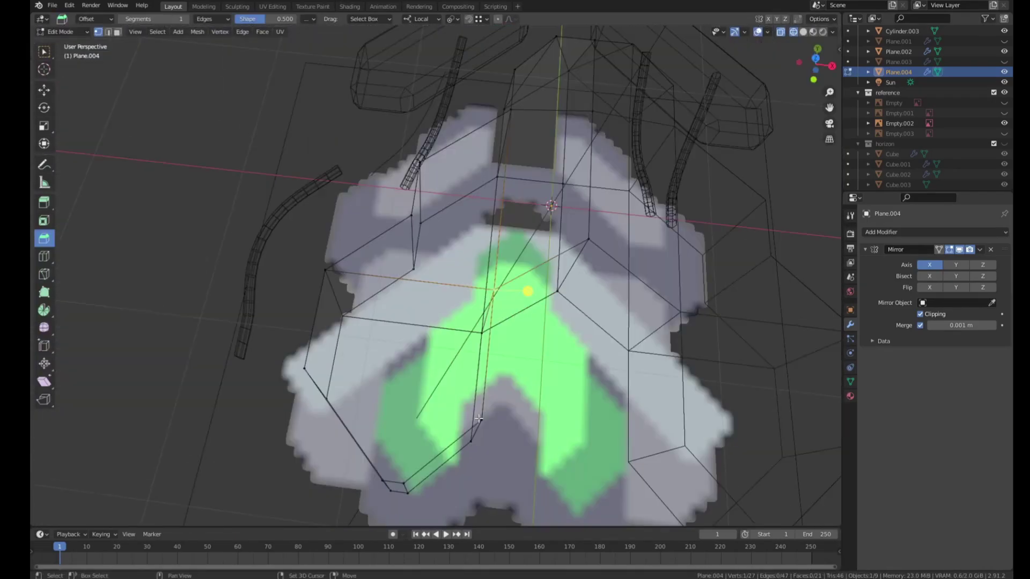
key(KP_7)
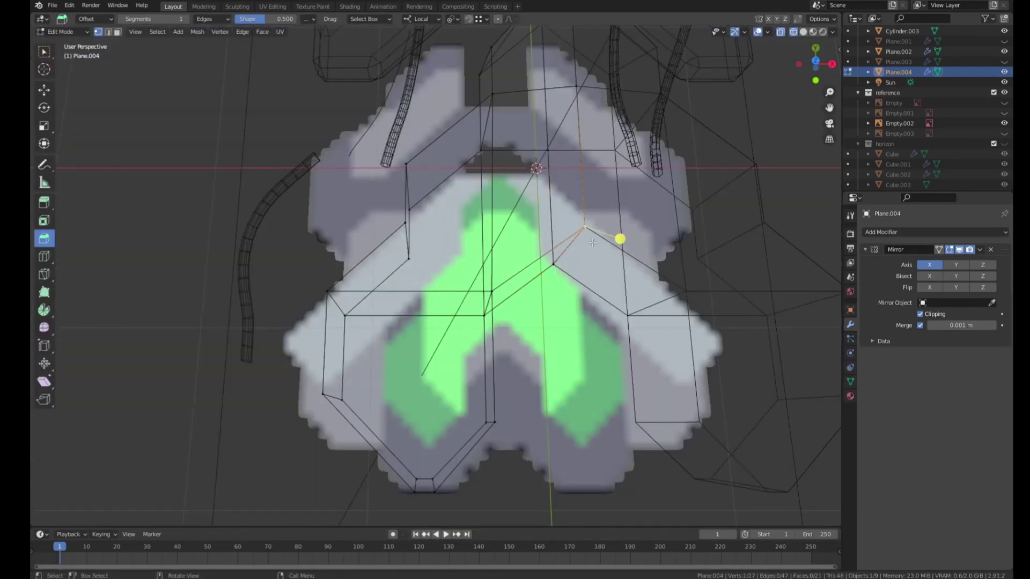
scroll(395, 309, up, 4)
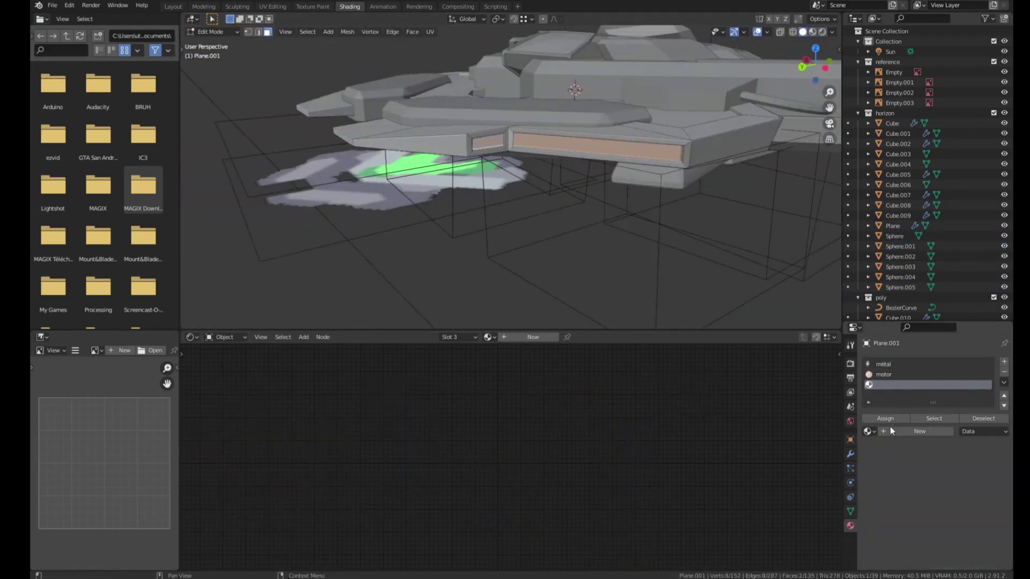
Step: Scroll down in the current view
scroll(622, 198, down, 8)
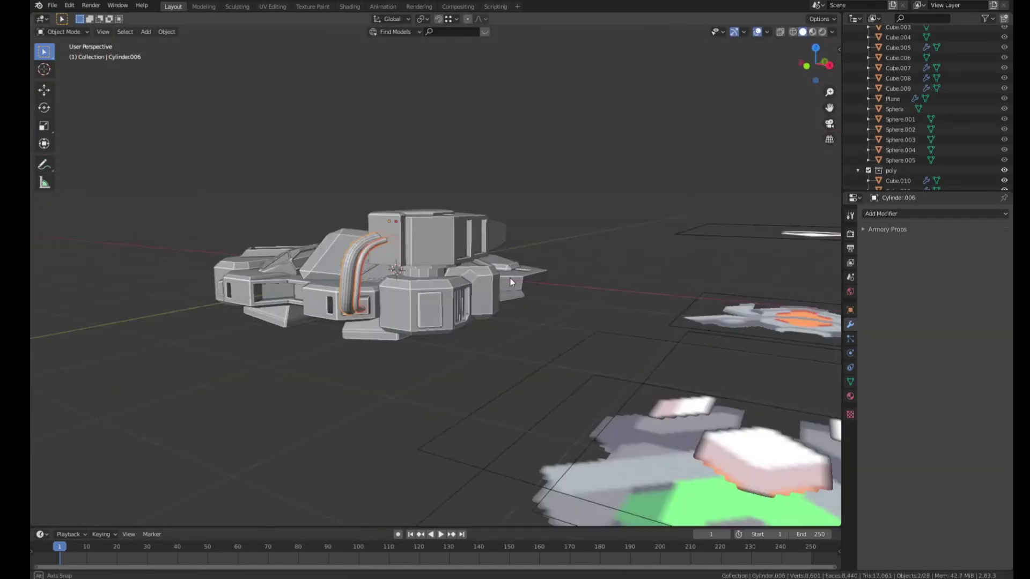
Step: Open the right-click options for the poly collection in the Outliner
right_click(869, 158)
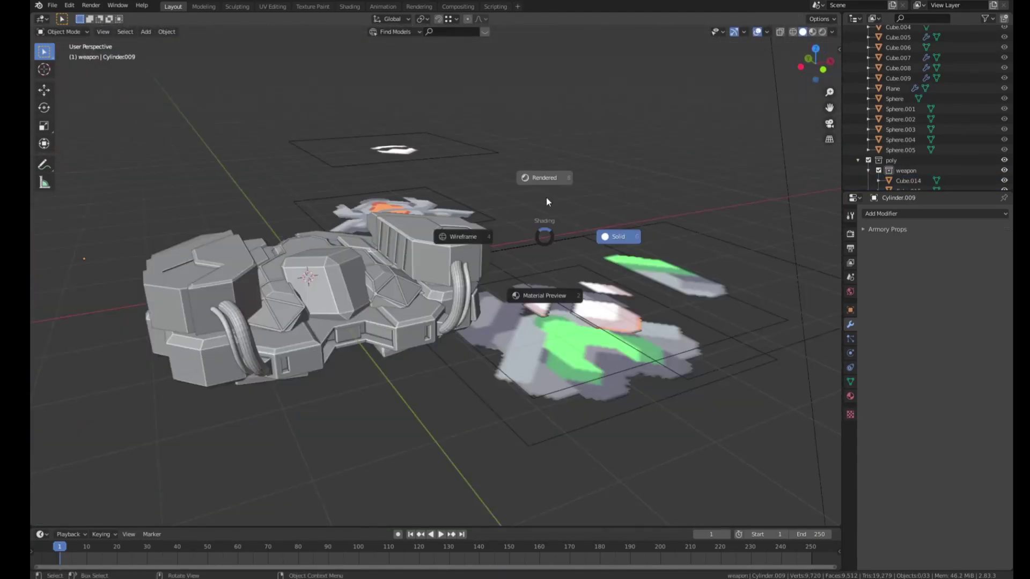
Step: Switch the viewport to rendered shading, then bring up the F3 operator search
click(547, 201)
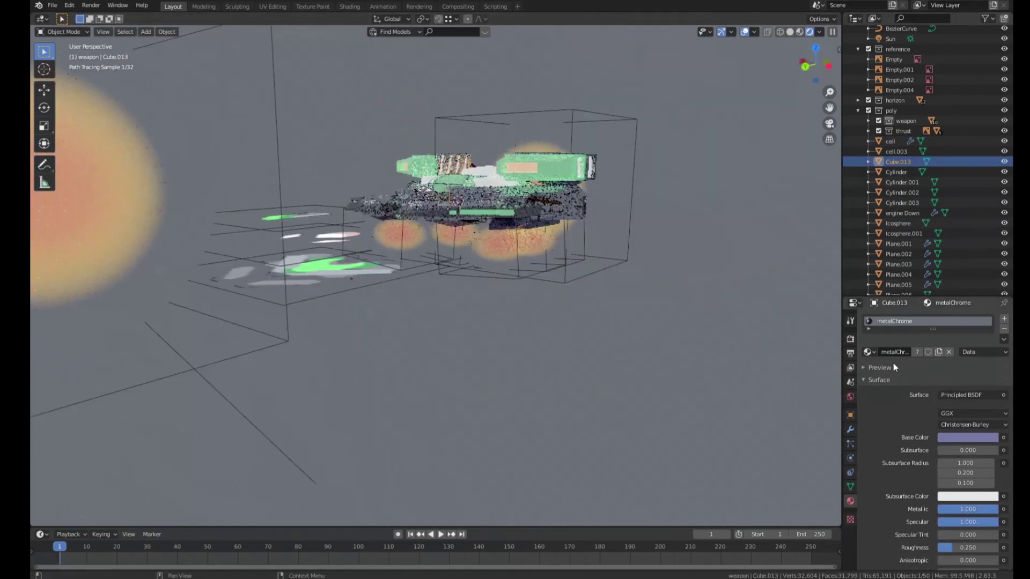
key(F3)
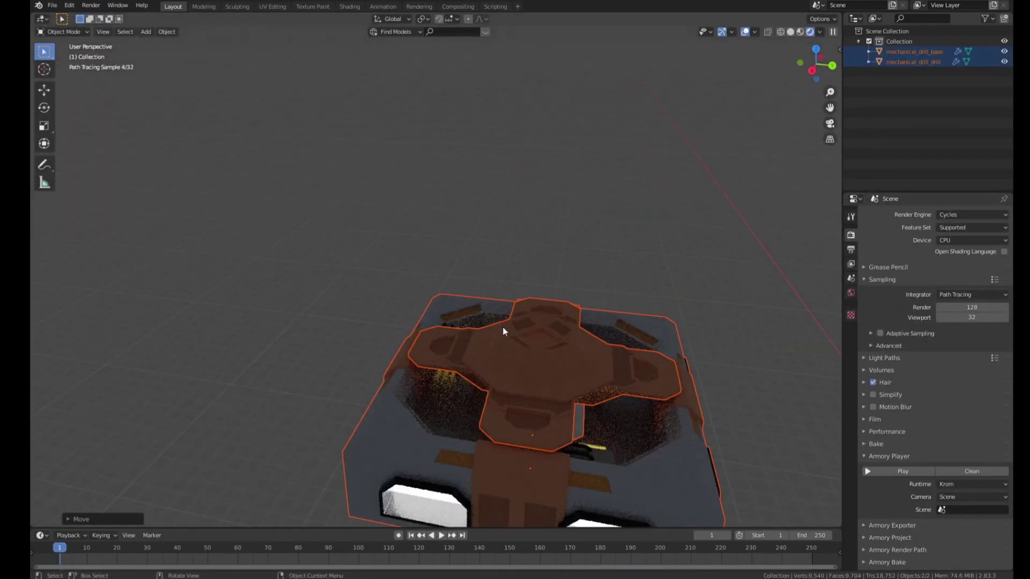
Step: Give the drill base the 'light' material, then select ailerond and box-select the two left ships
click(503, 331)
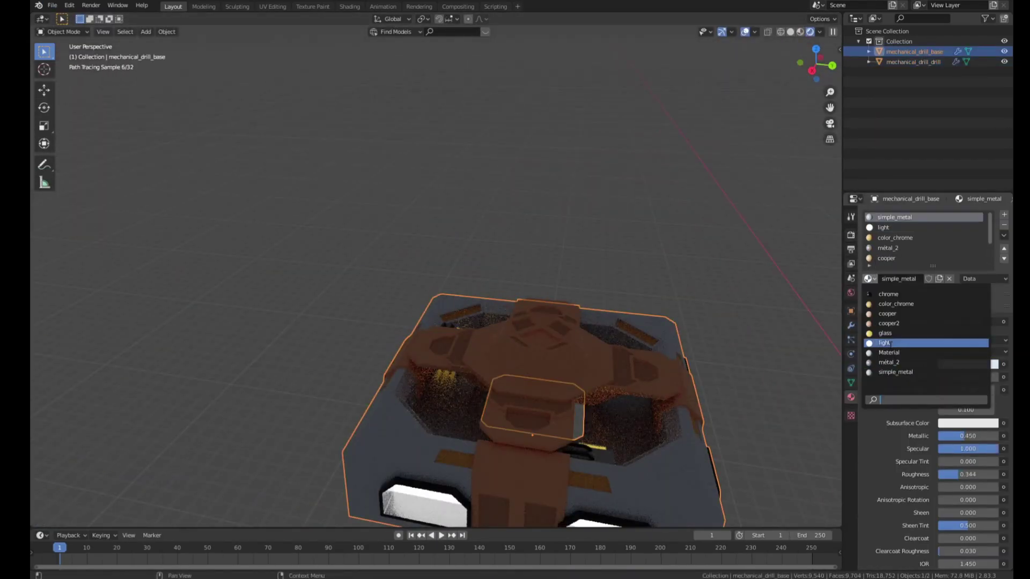
click(890, 343)
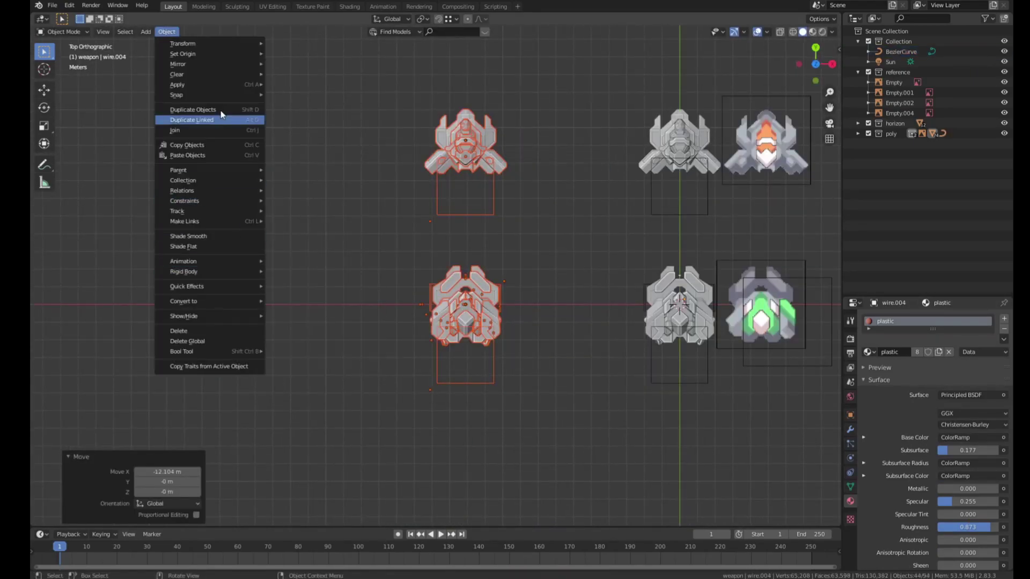
click(922, 136)
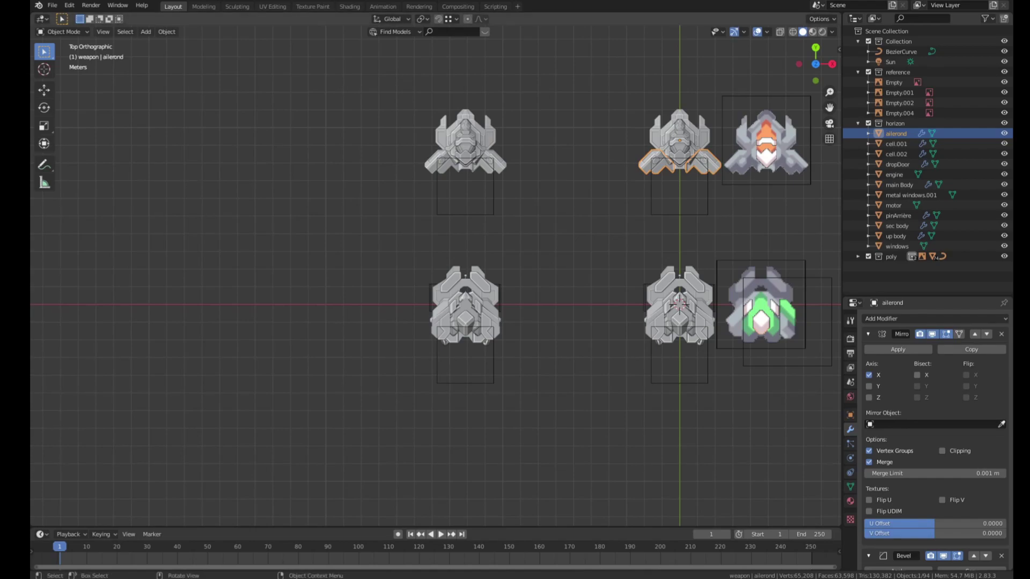
drag(341, 98, 533, 431)
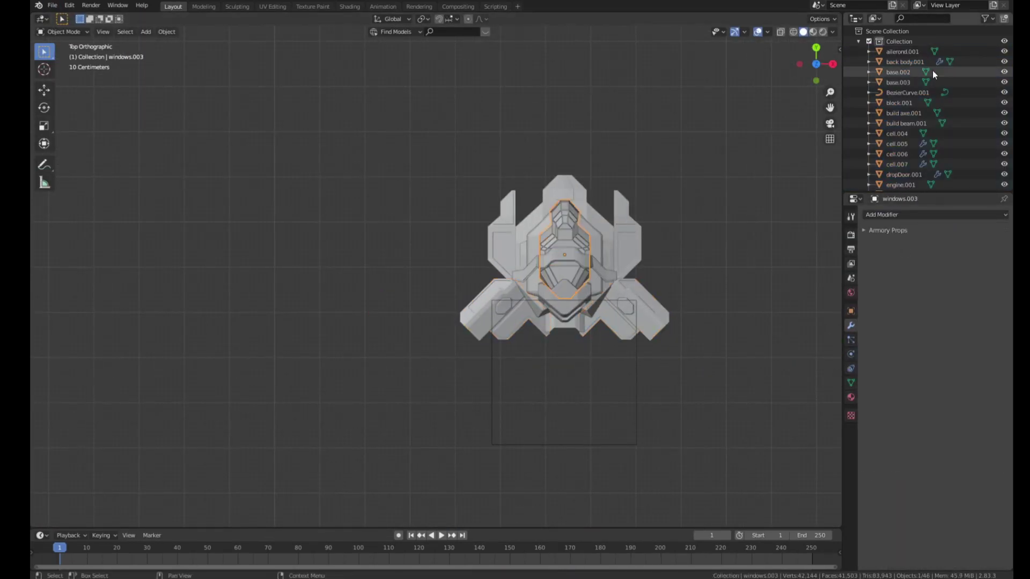
Step: Scroll the Outliner and select the engine part Down.001
scroll(932, 70, down, 4)
click(913, 150)
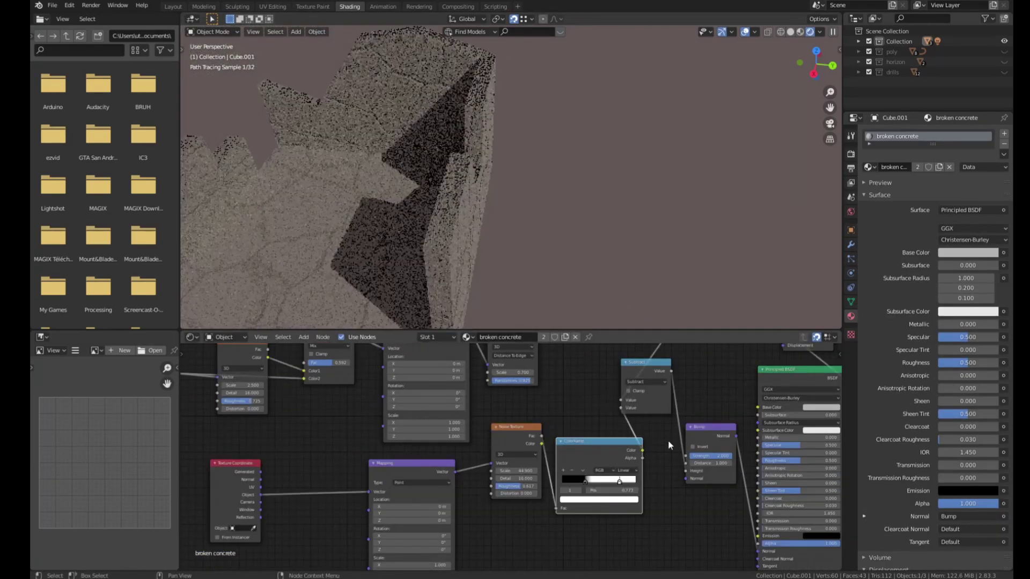
Step: Open the base colour picker of the concrete material
click(751, 413)
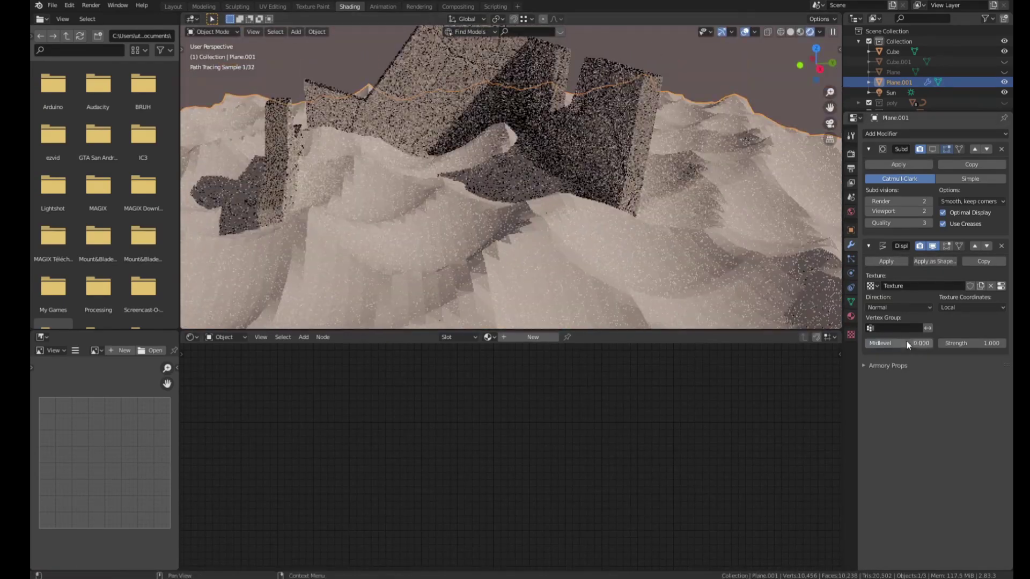
Step: Set the Displace midlevel to 0.05 and the Noise texture size to 0.01
click(904, 342)
text(0.05)
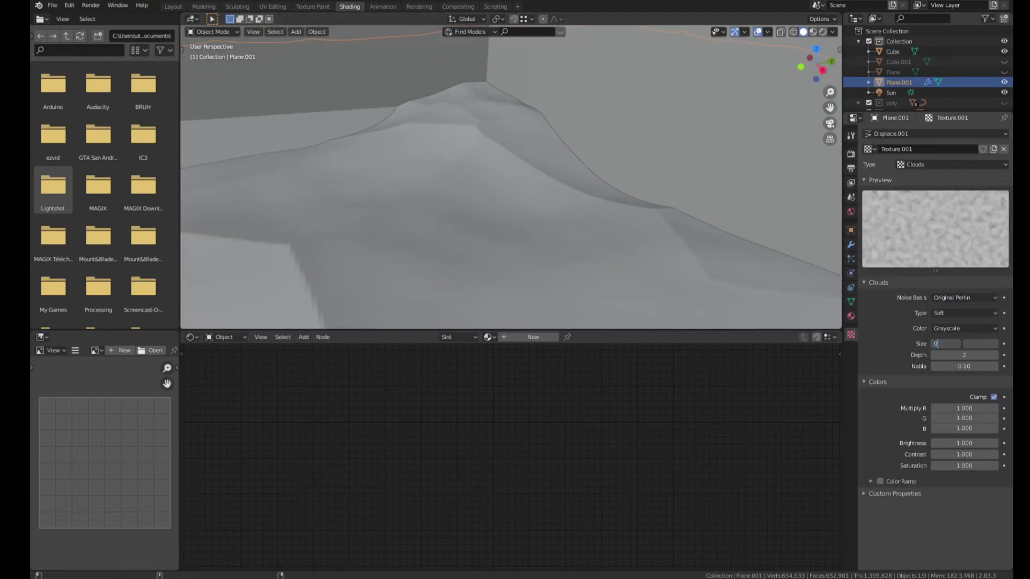
text(.01)
key(Return)
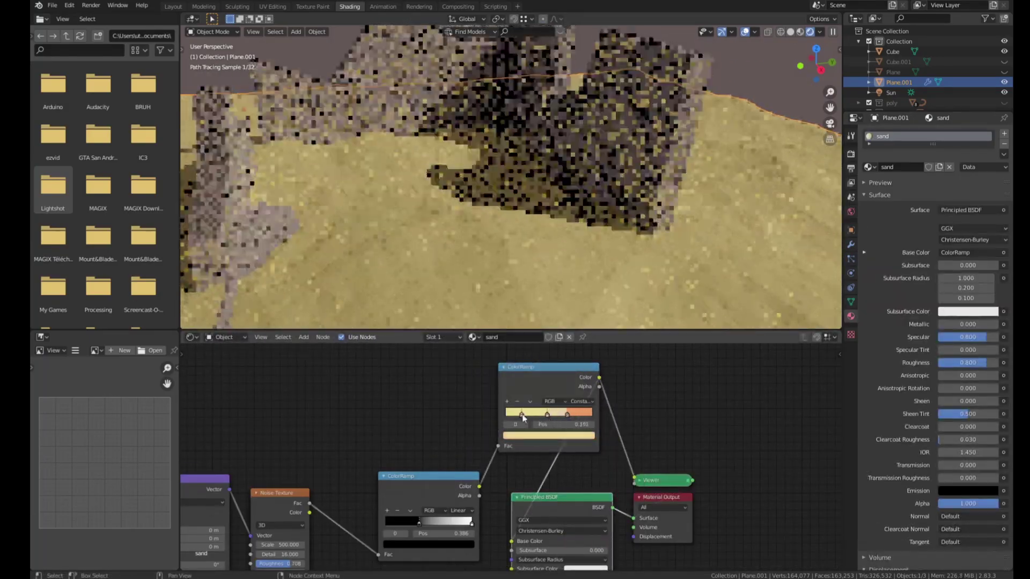
Step: Bring the sand shader nodes into view and move the ColorRamp stop to 0.545
middle_drag(456, 429, 526, 403)
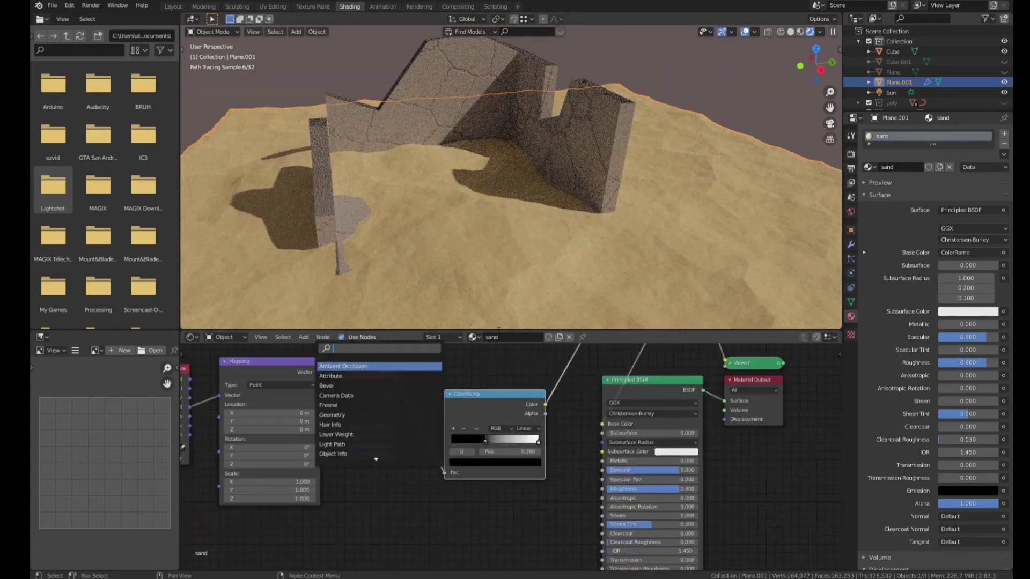
drag(601, 387, 623, 390)
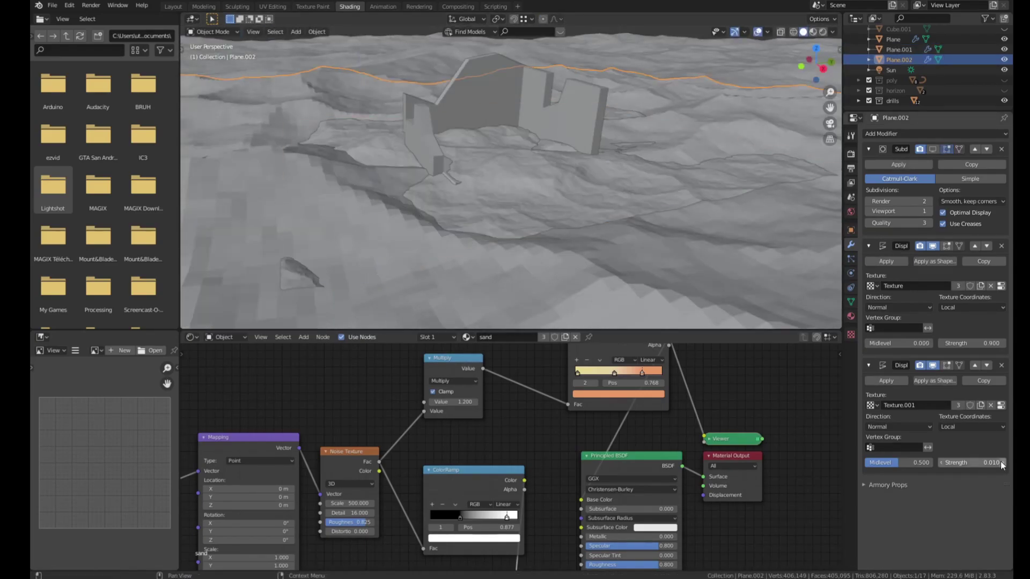
Step: Orbit the viewport in closer to the building
middle_drag(643, 228, 532, 216)
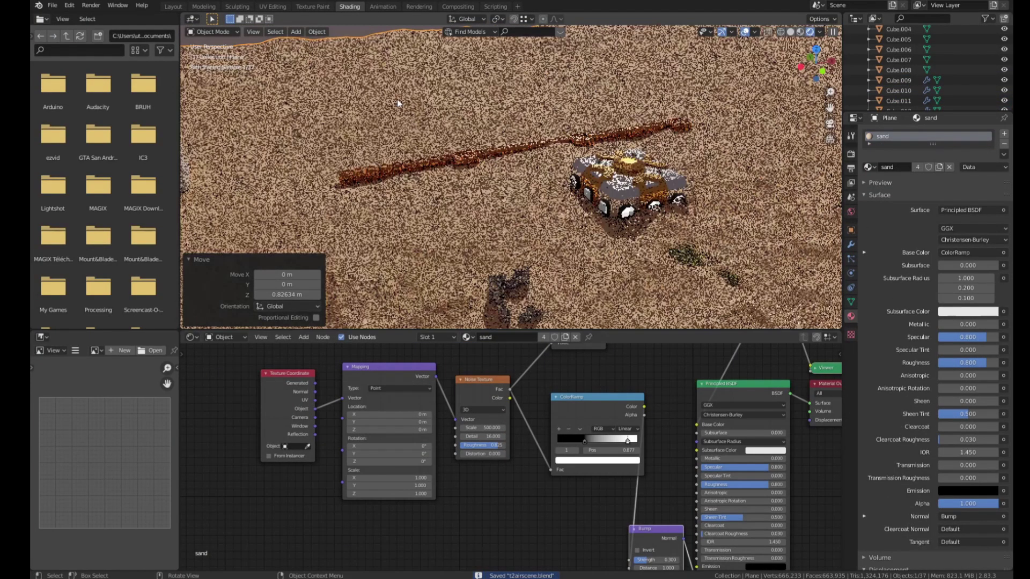
Step: Select the cliff cube Cube.003 and save the scene
click(416, 204)
key(ctrl+s)
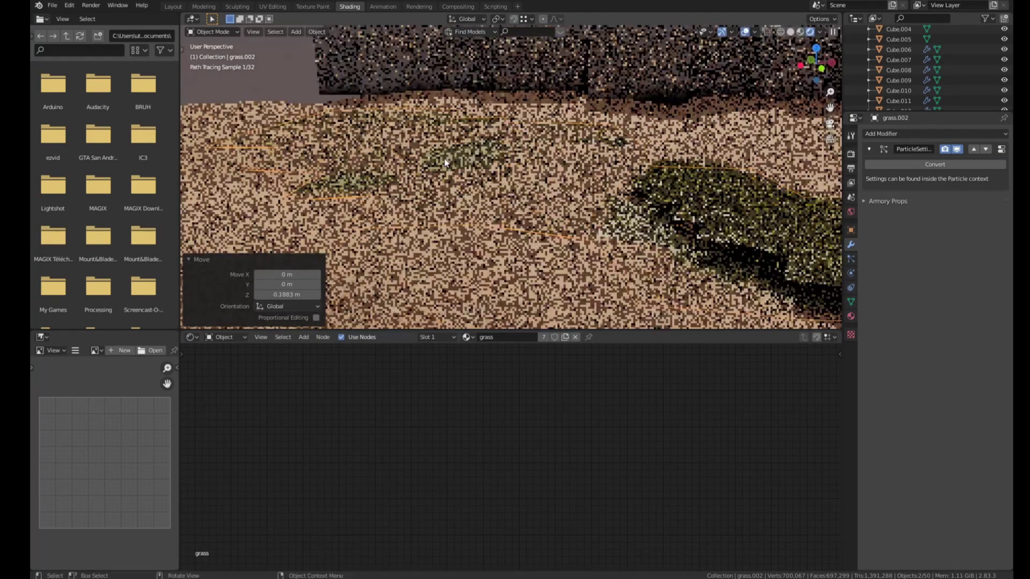
Step: Set the grass particle system to 50000 hairs with a 0.5 m hair length
click(850, 259)
double_click(964, 235)
text(50000)
key(Return)
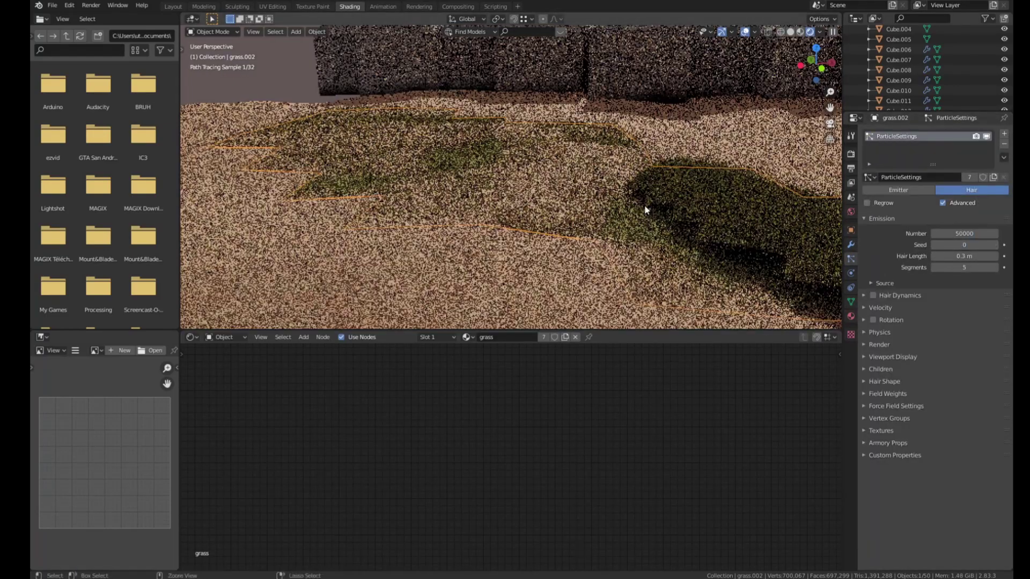
double_click(965, 256)
text(0.5)
key(Return)
key(KP_3)
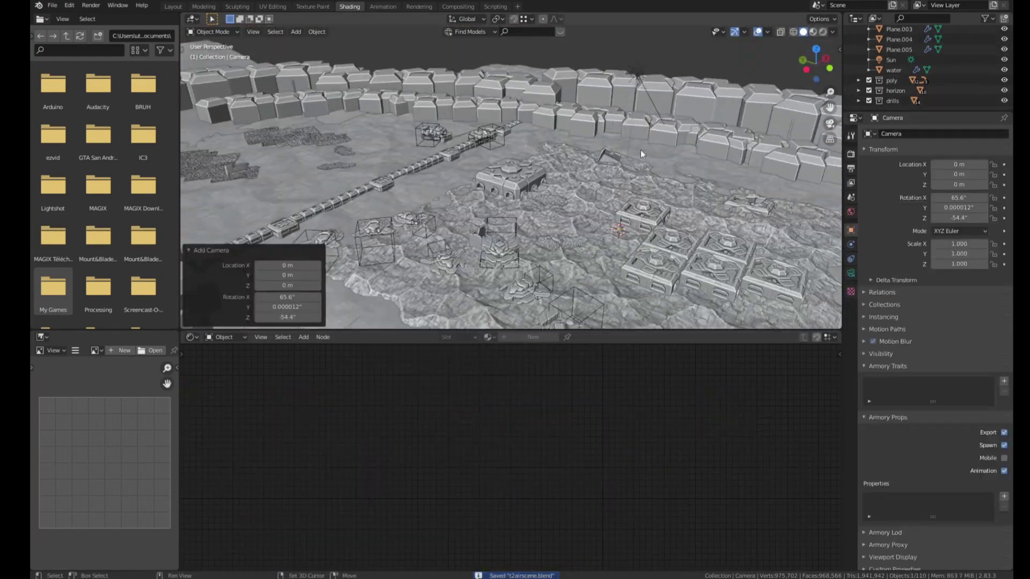
Step: Rotate the camera on X and slide it along its local Y axis to frame the base
key(r)
key(x)
key(x)
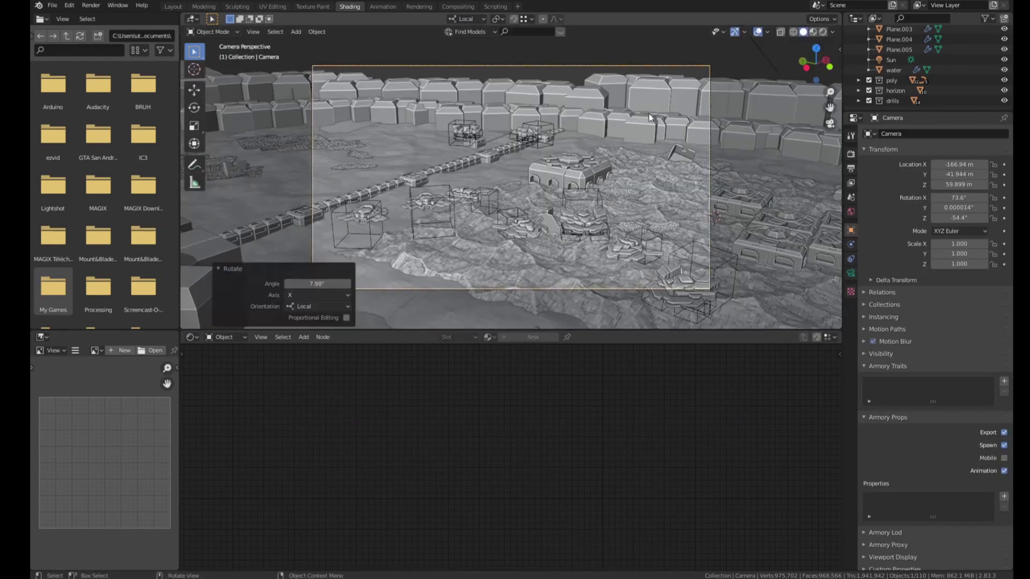
key(g)
key(y)
key(y)
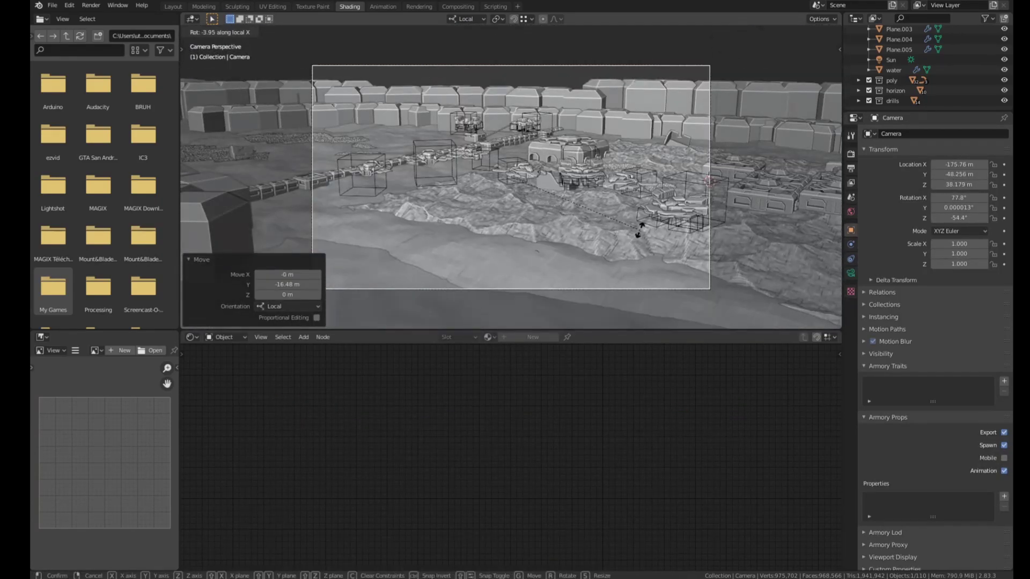
Step: Add a cube and scale it up to enclose the whole scene
key(shift+a)
click(617, 35)
key(s)
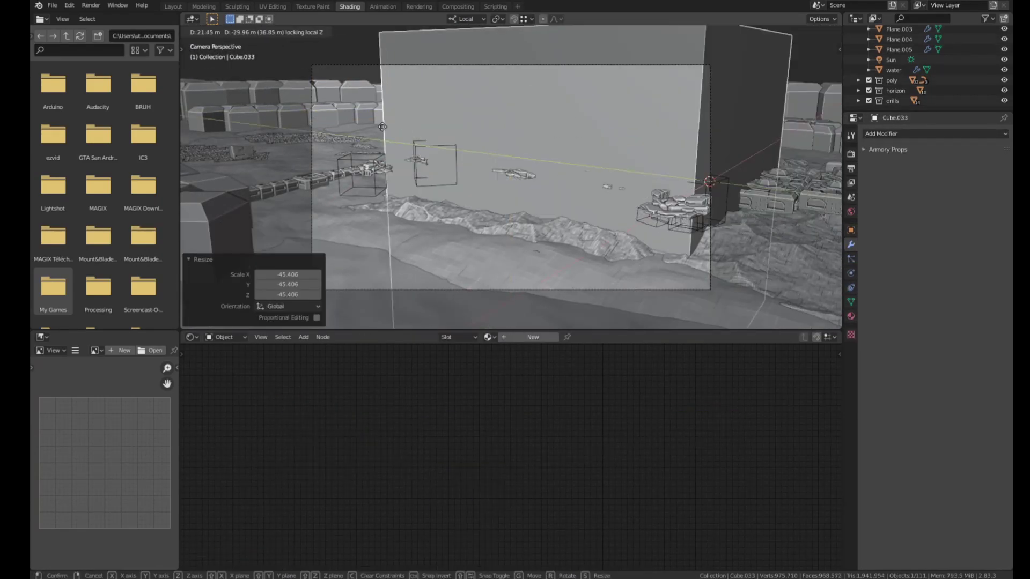
click(363, 160)
text(volume)
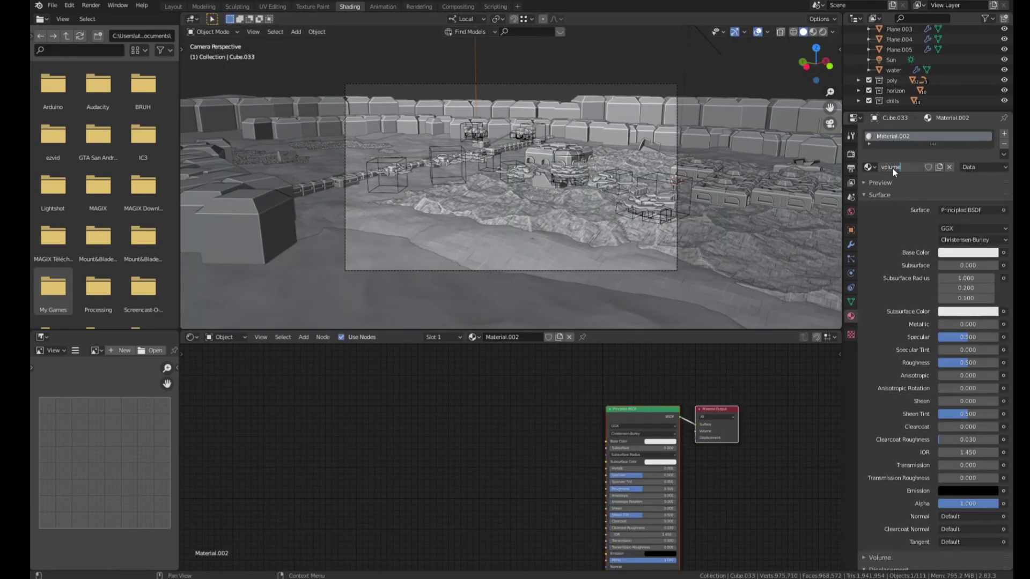
Step: Make the cube a salmon volume haze with density 0.001 and anisotropy 0.991
drag(558, 374, 696, 430)
click(550, 355)
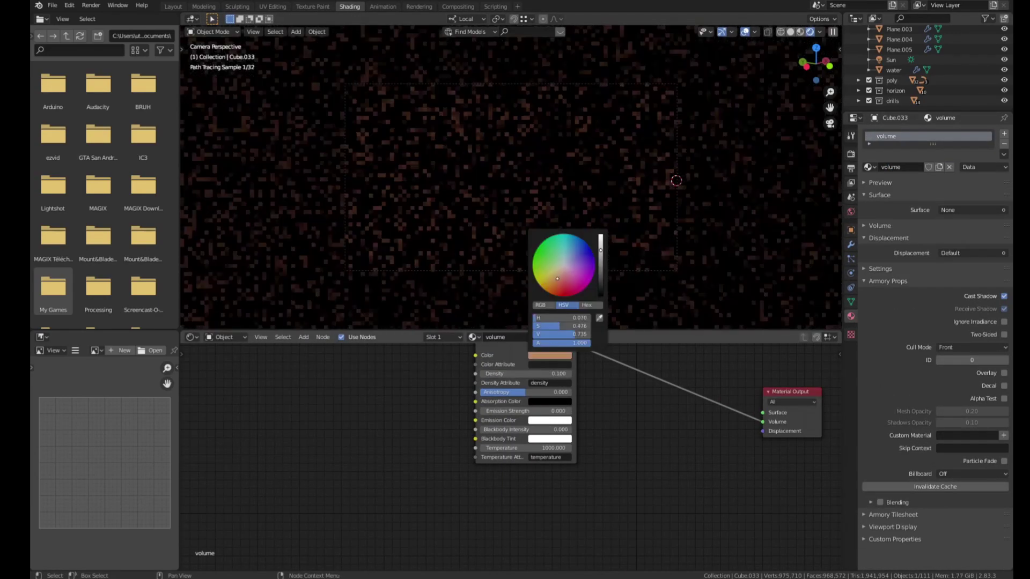
click(568, 257)
double_click(542, 373)
text(0.001)
key(Return)
drag(525, 392, 571, 392)
Step: Set the world colour to pale blue with strength 1.000
click(851, 211)
click(968, 195)
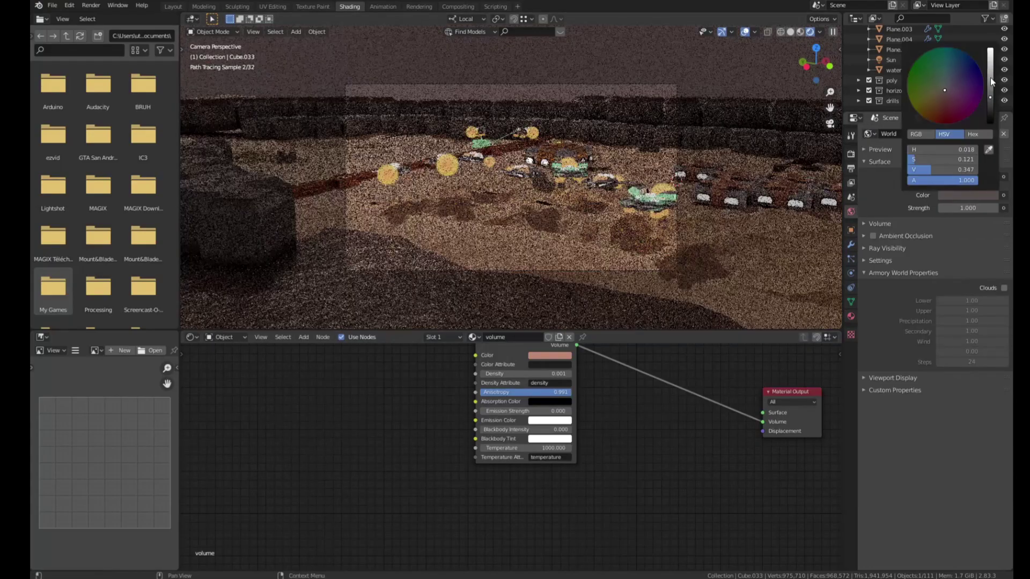
click(925, 155)
drag(967, 210, 993, 210)
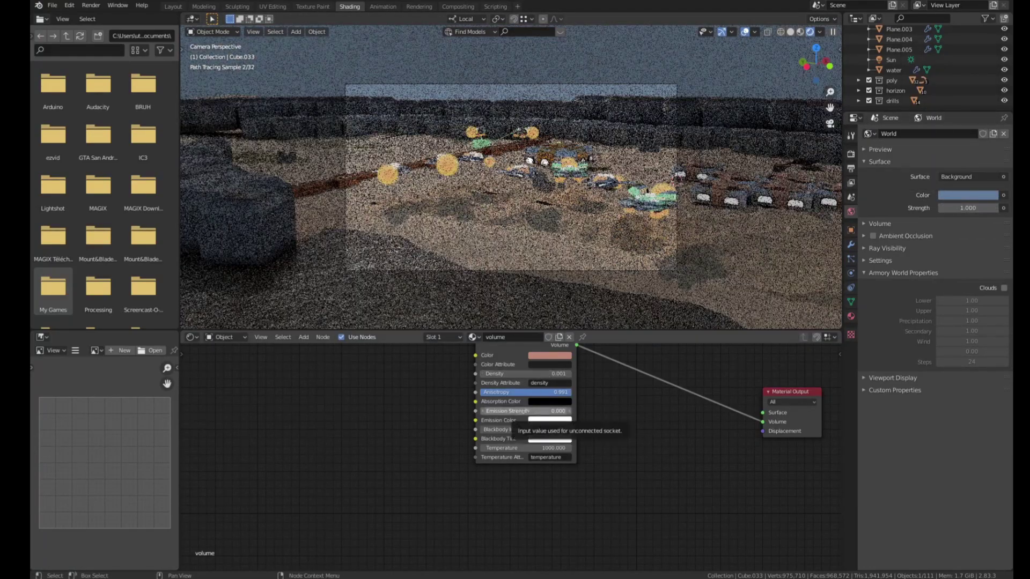
Step: Raise the haze blackbody intensity and temperature, then return to solid shading
mouse_move(542, 429)
mouse_down()
mouse_move(569, 430)
mouse_move(514, 429)
mouse_up()
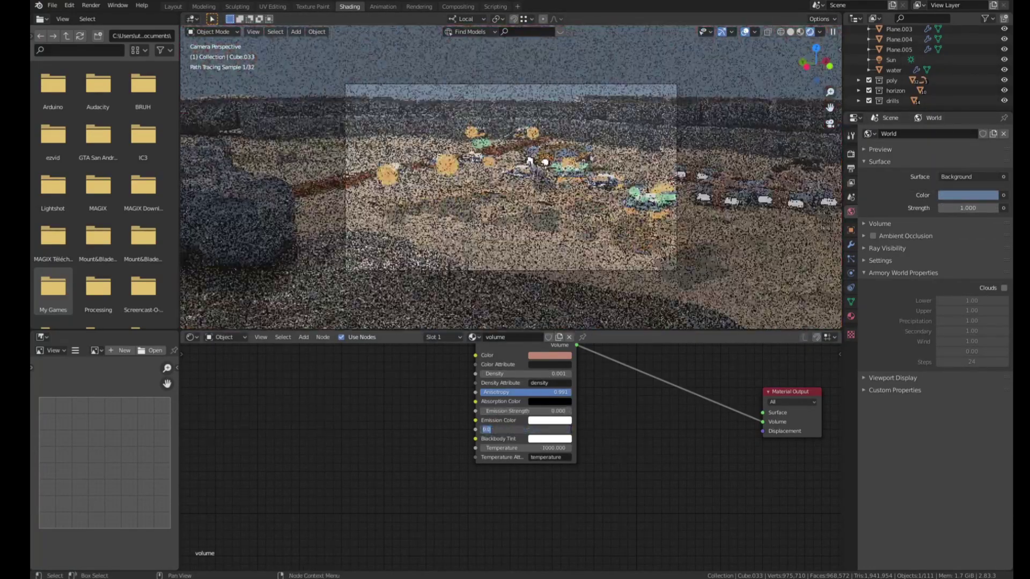
click(546, 447)
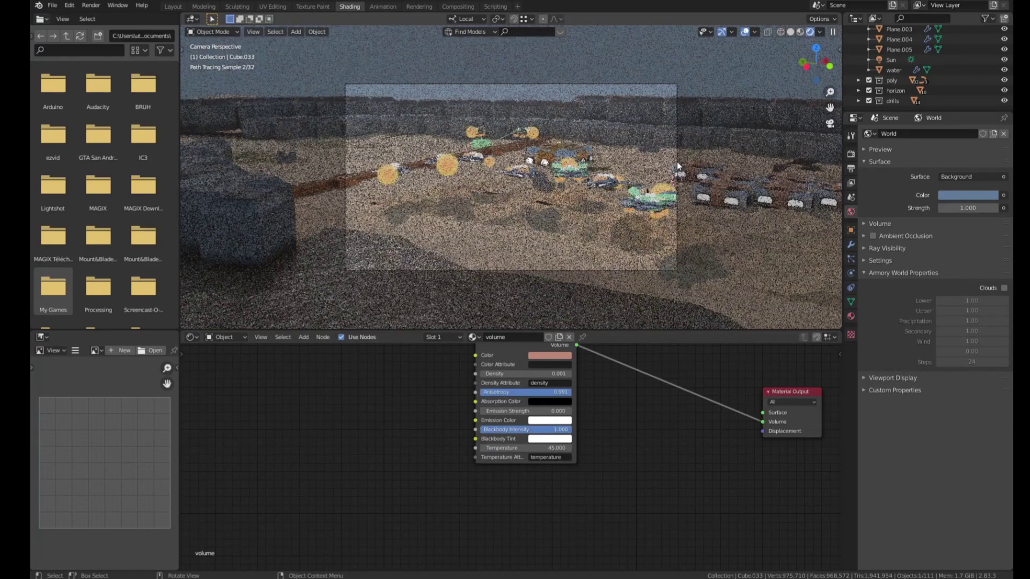
click(634, 179)
key(r)
key(Escape)
key(ctrl+z)
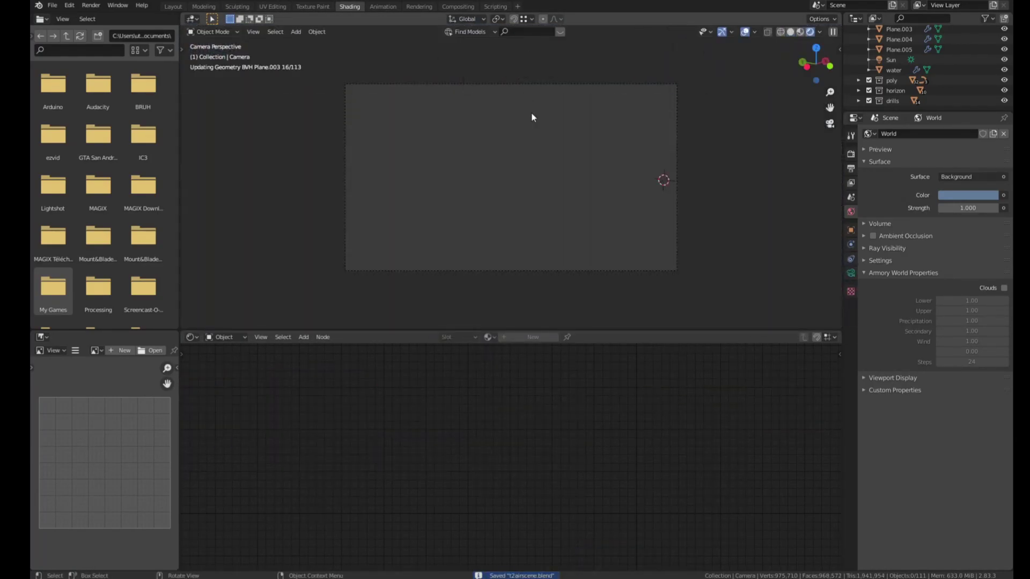
key(z)
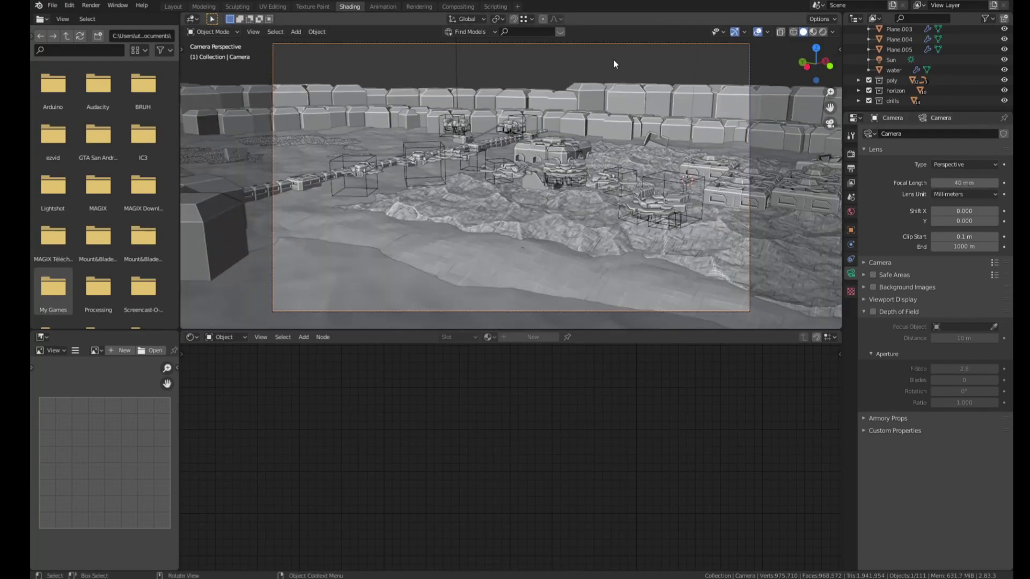
click(668, 164)
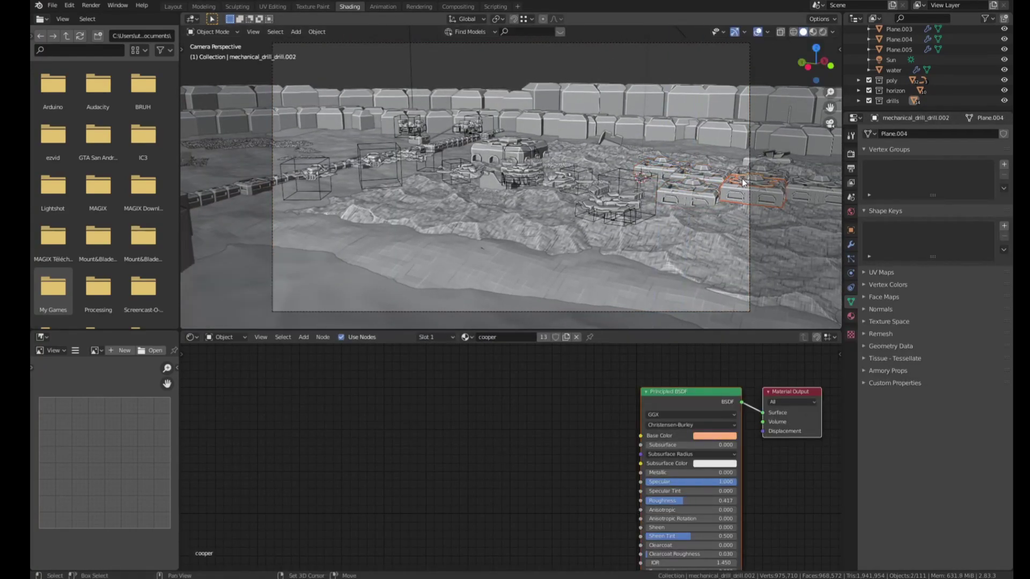
Step: Duplicate a sand terrain piece and push its surface down along Z
click(483, 182)
key(shift+d)
key(Escape)
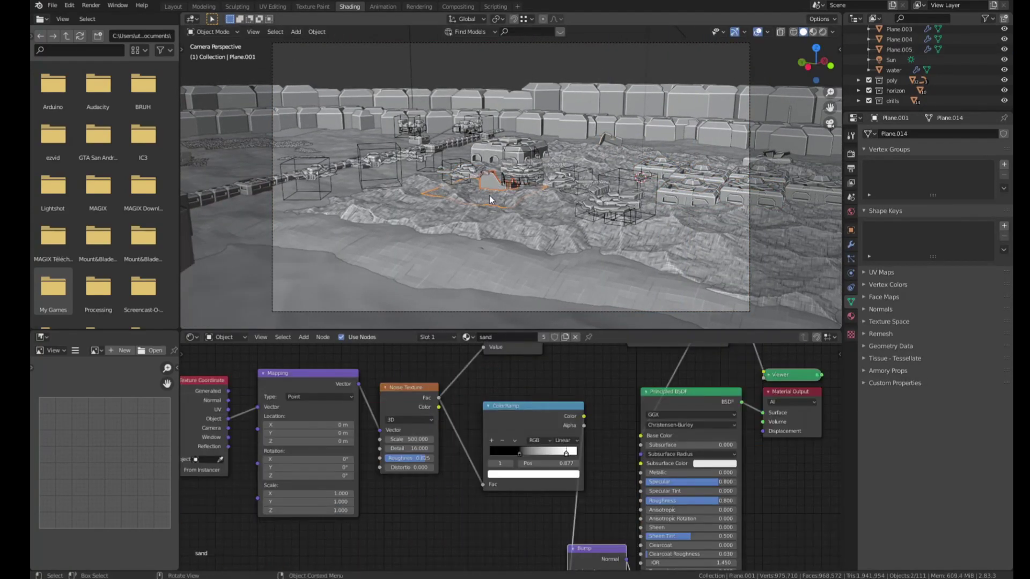
key(Escape)
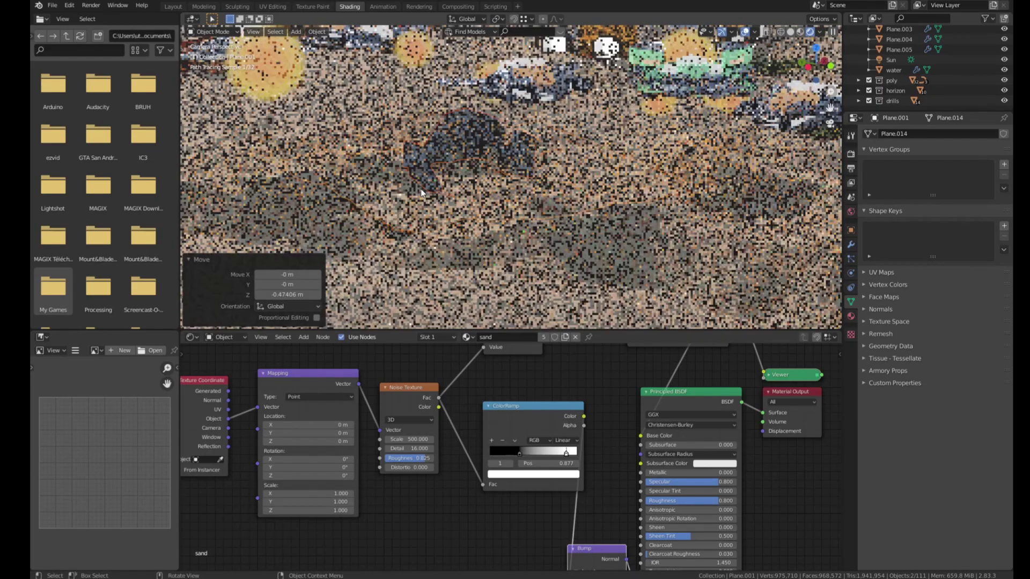
key(g)
key(z)
click(607, 252)
scroll(607, 253, down, 3)
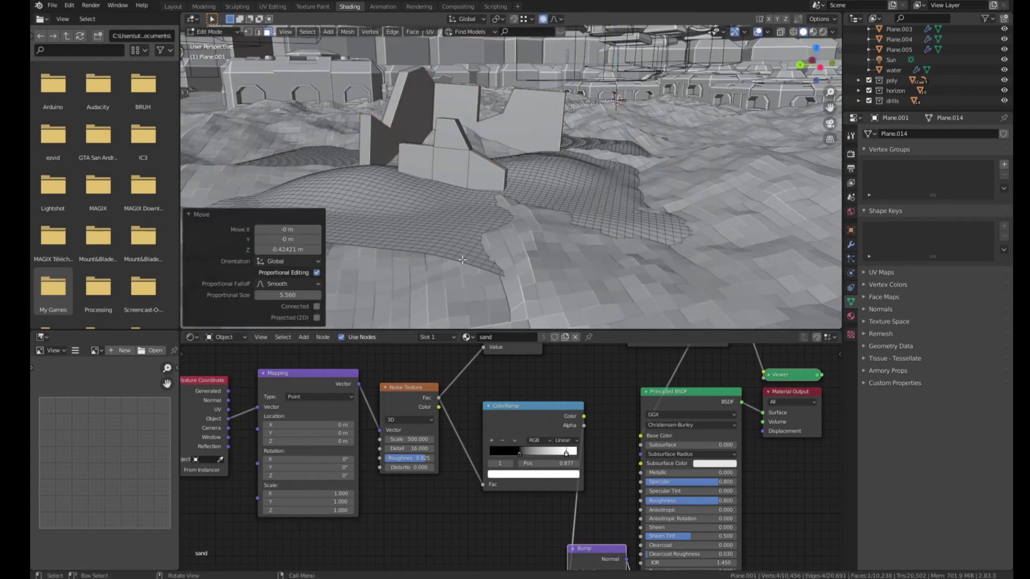
middle_drag(606, 252, 537, 226)
Step: Return to the camera view and delete an unneeded object from the scene list
key(KP_0)
key(alt+a)
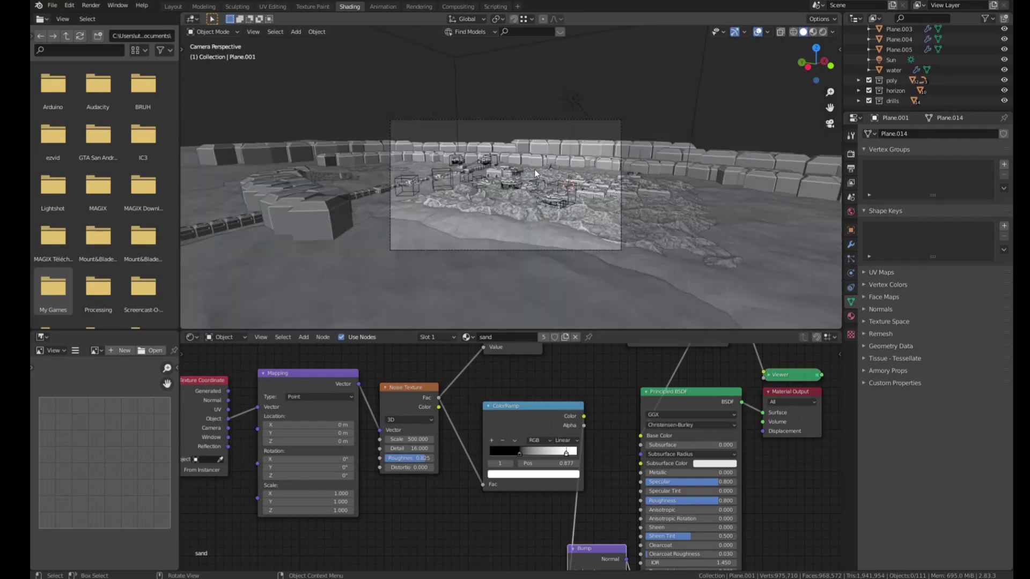
click(810, 31)
scroll(924, 69, down, 5)
click(925, 69)
click(803, 31)
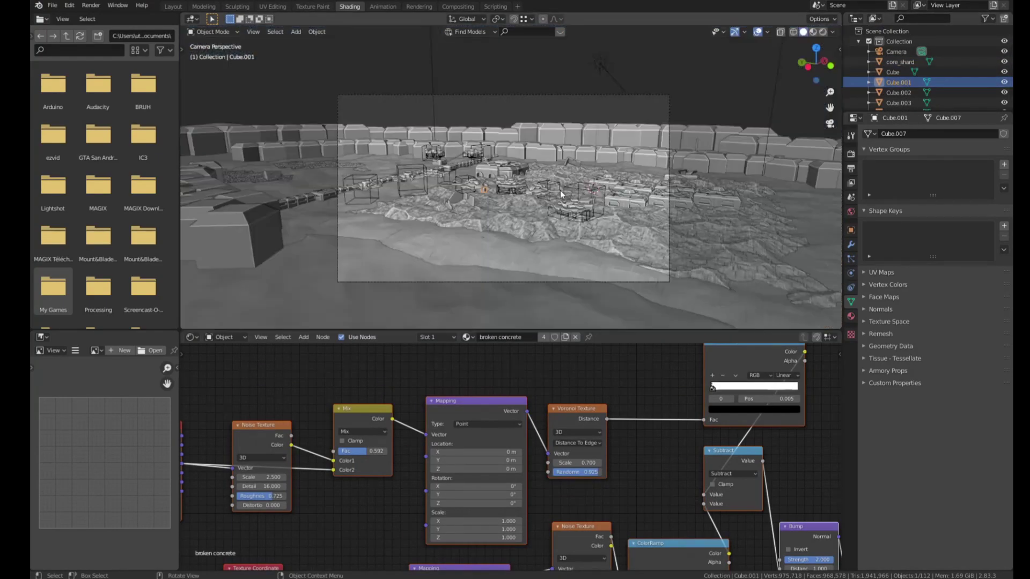
key(Delete)
Step: Preview the render, select the main sand terrain plane, and save
key(z)
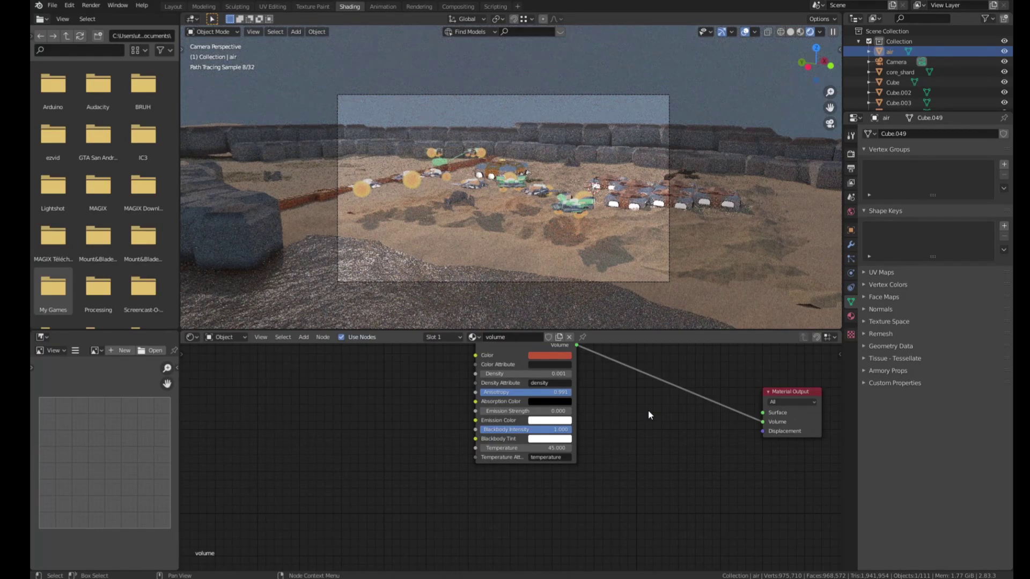
click(595, 260)
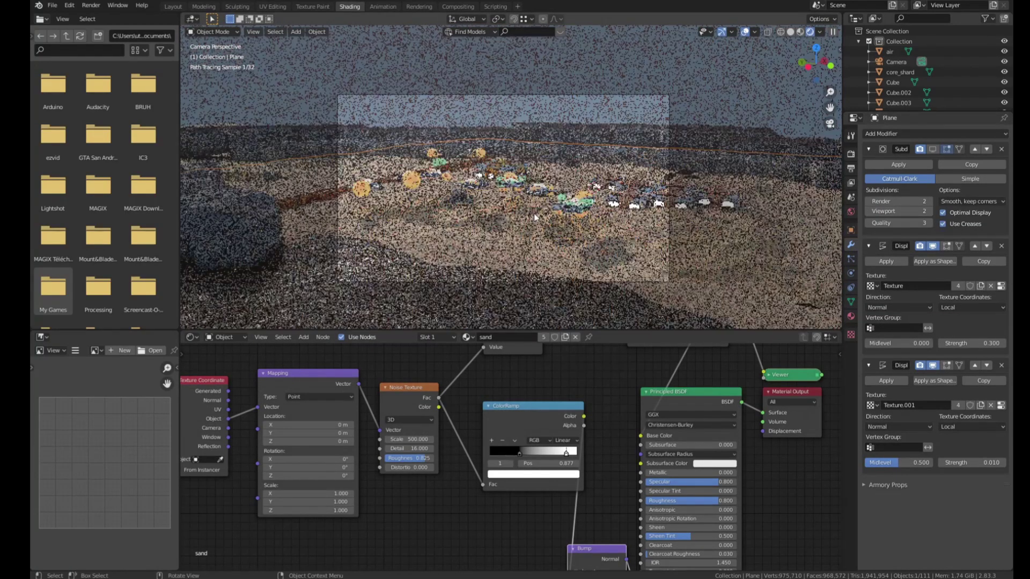
key(z)
key(ctrl+s)
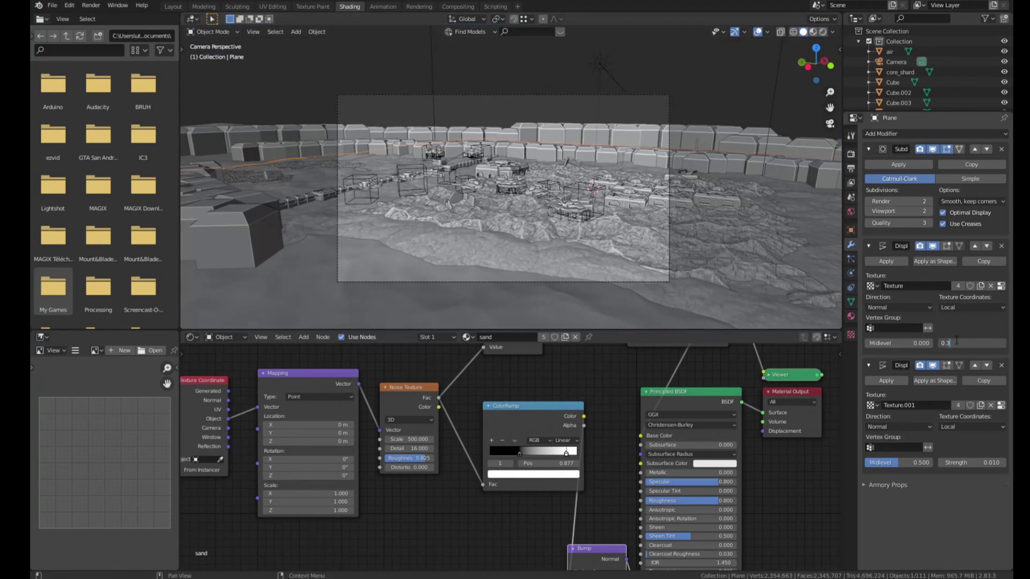
text(0.400)
Step: Review the terrain planes' transform and modifier settings, select Plane.001, and save
click(851, 230)
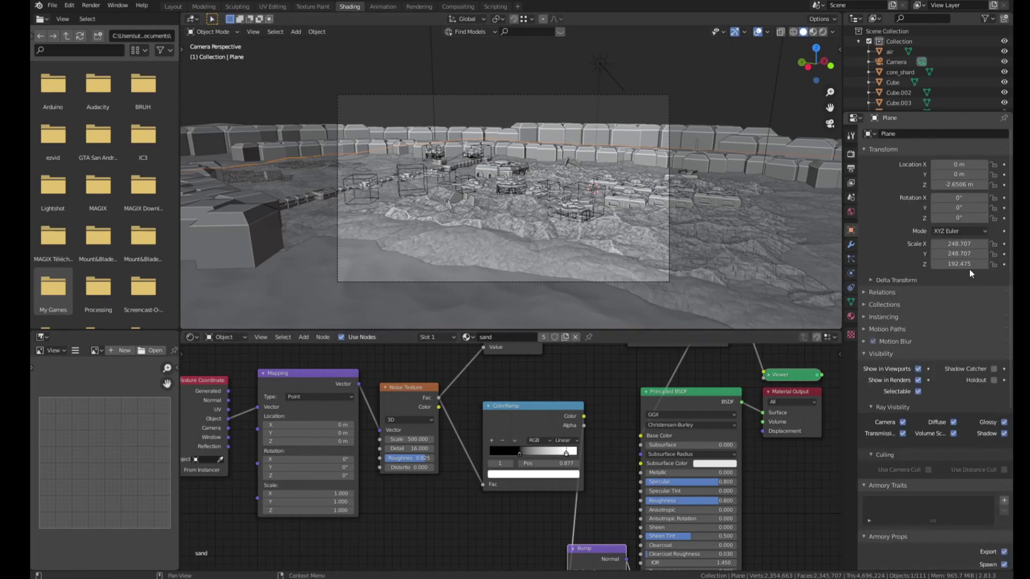
click(499, 221)
click(850, 245)
scroll(469, 209, up, 1)
click(489, 185)
key(ctrl+s)
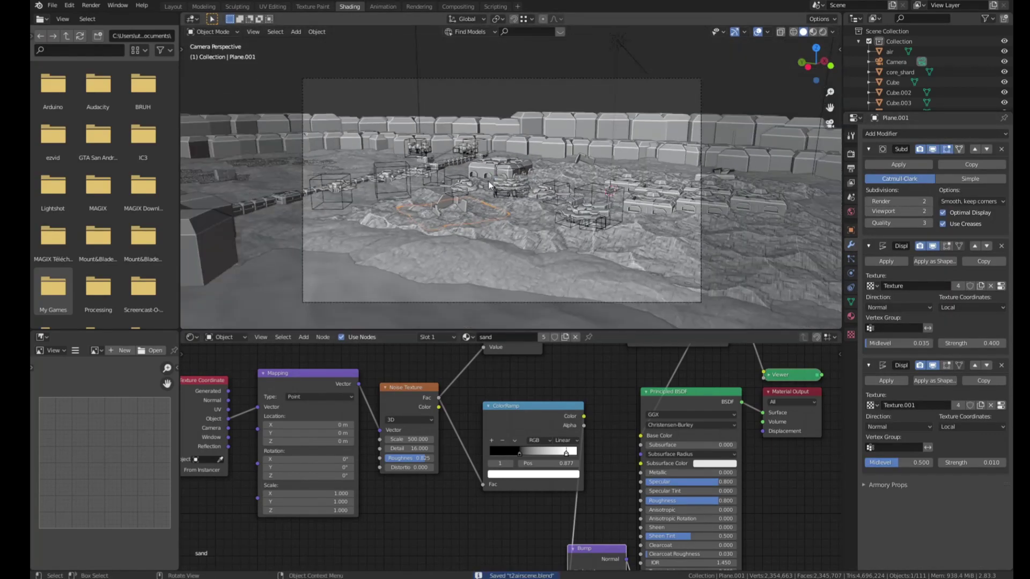
Step: Give the air volume haze a pale violet emission colour
click(496, 210)
key(z)
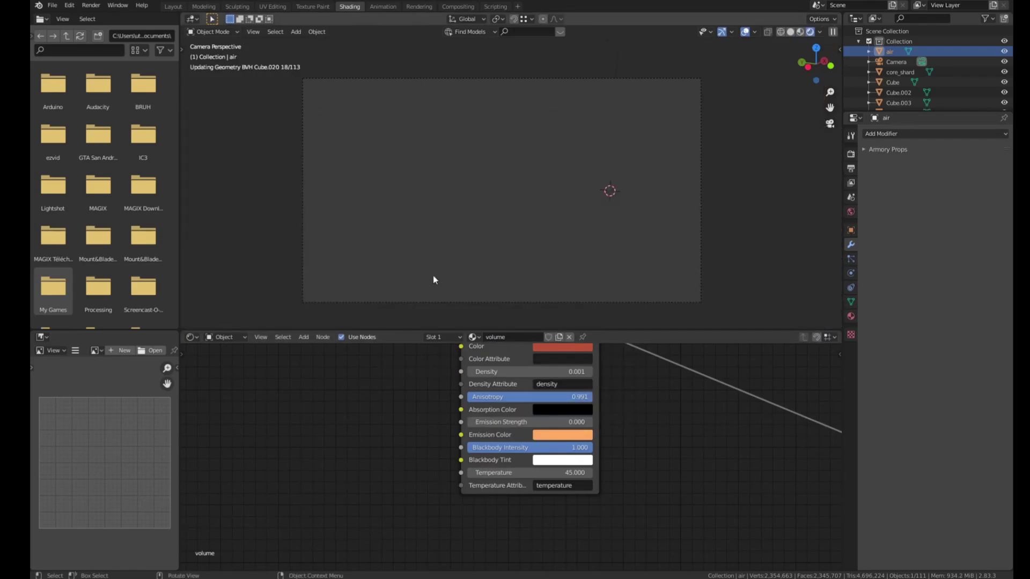
click(562, 434)
click(603, 311)
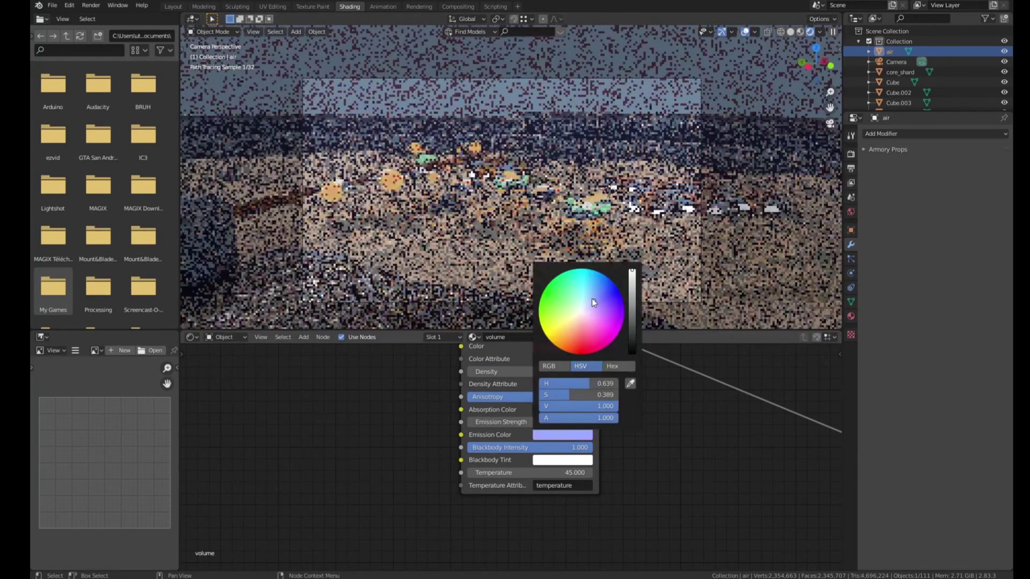
scroll(916, 85, down, 5)
Step: Re-aim the sun lamp, tilting it and rotating it around Z
click(890, 59)
key(KP_3)
key(r)
click(675, 213)
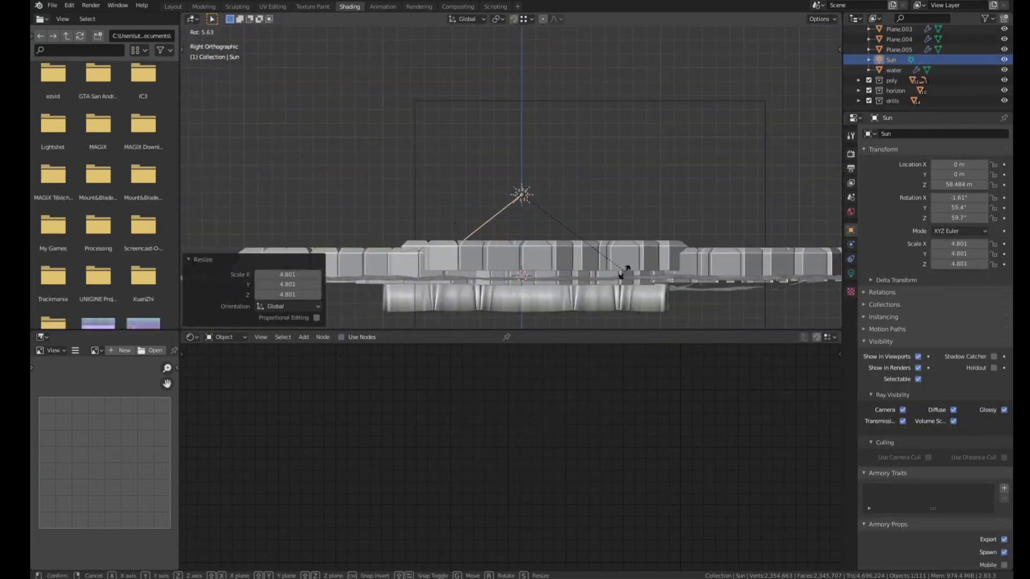
key(KP_7)
click(612, 171)
key(KP_0)
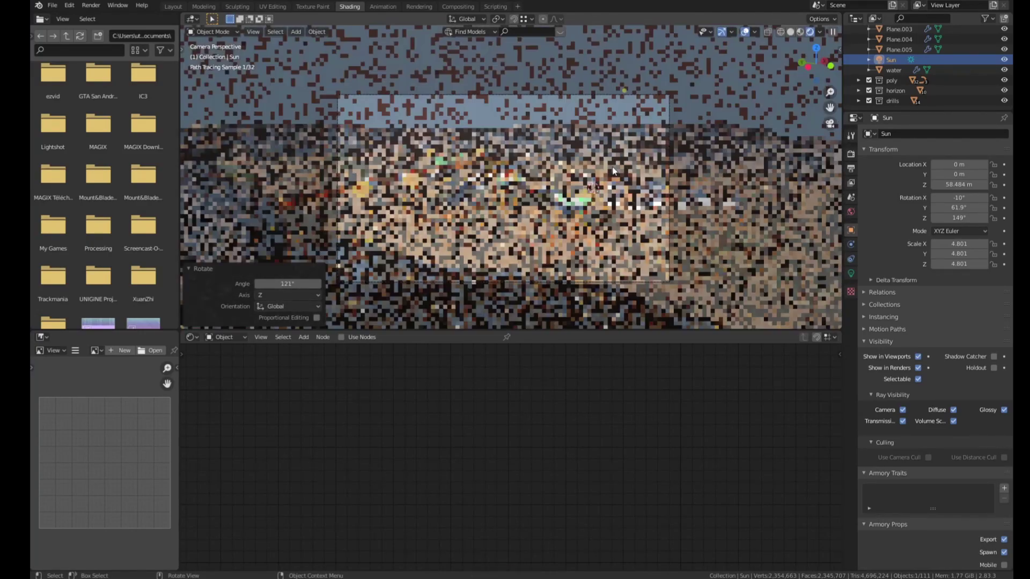
key(r)
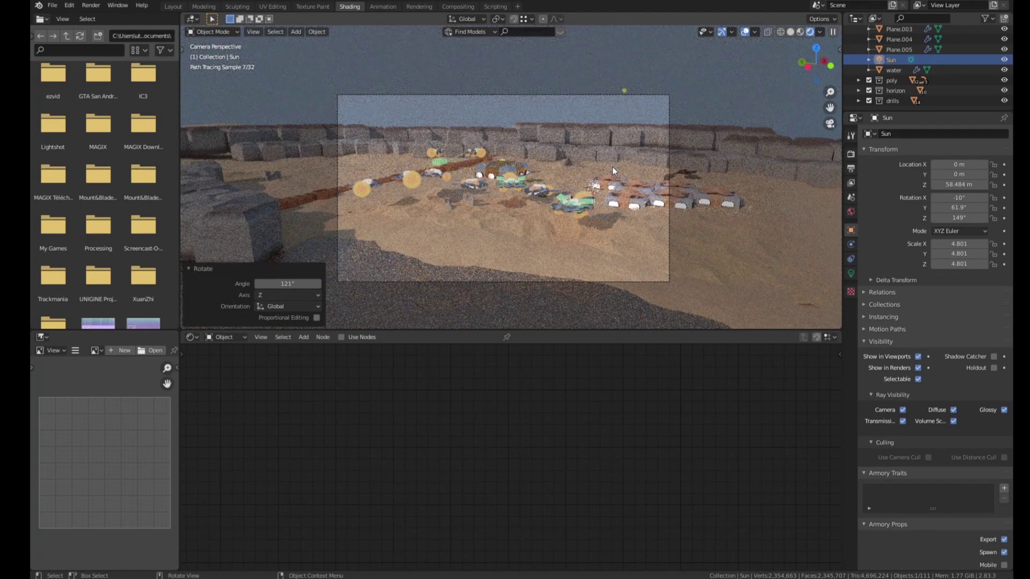
key(z)
click(661, 217)
Step: Lighten the sun's colour, tilt it once more, and save the scene
click(850, 274)
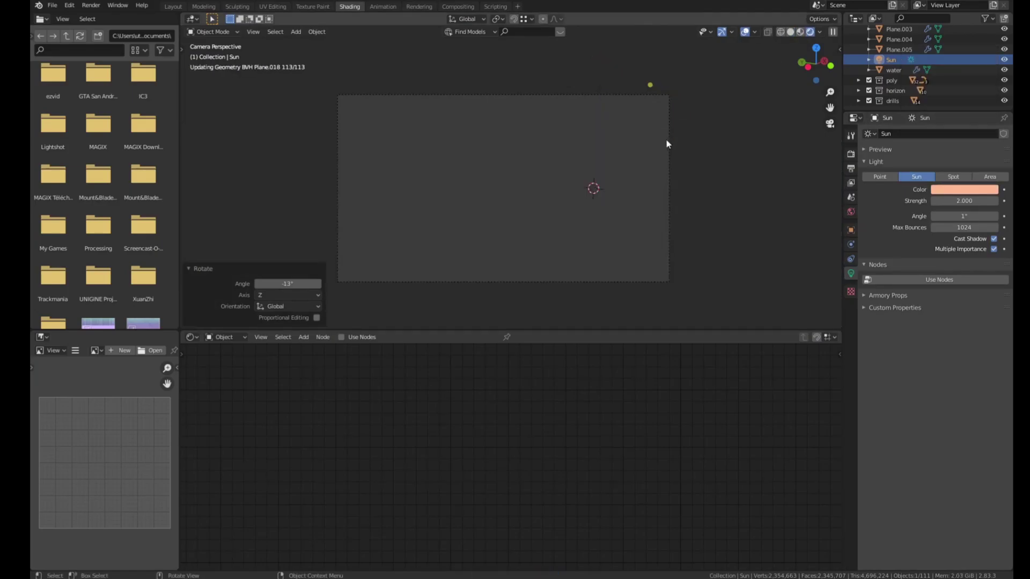
key(KP_3)
click(963, 189)
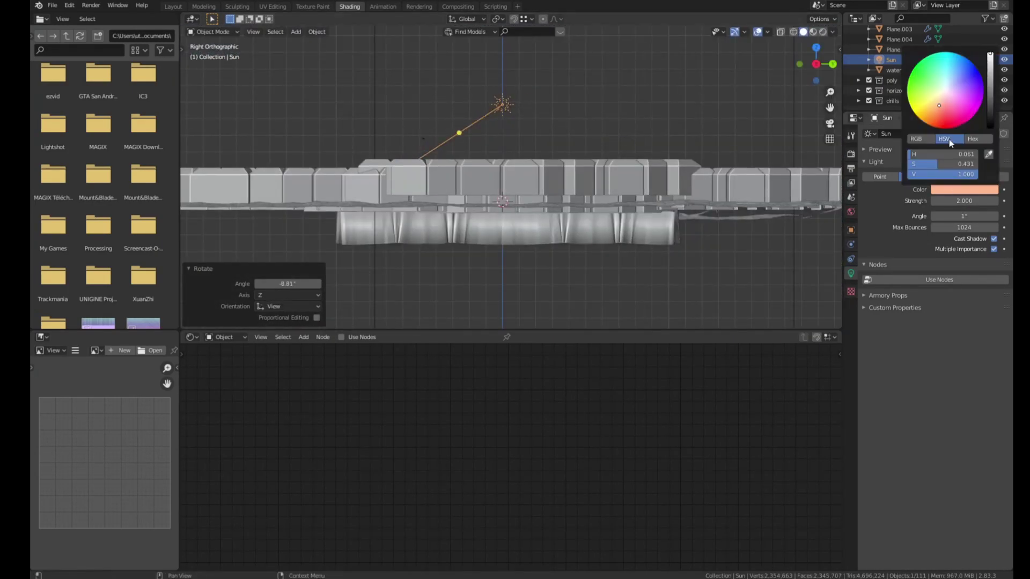
key(r)
click(620, 80)
key(KP_0)
key(ctrl+s)
click(851, 211)
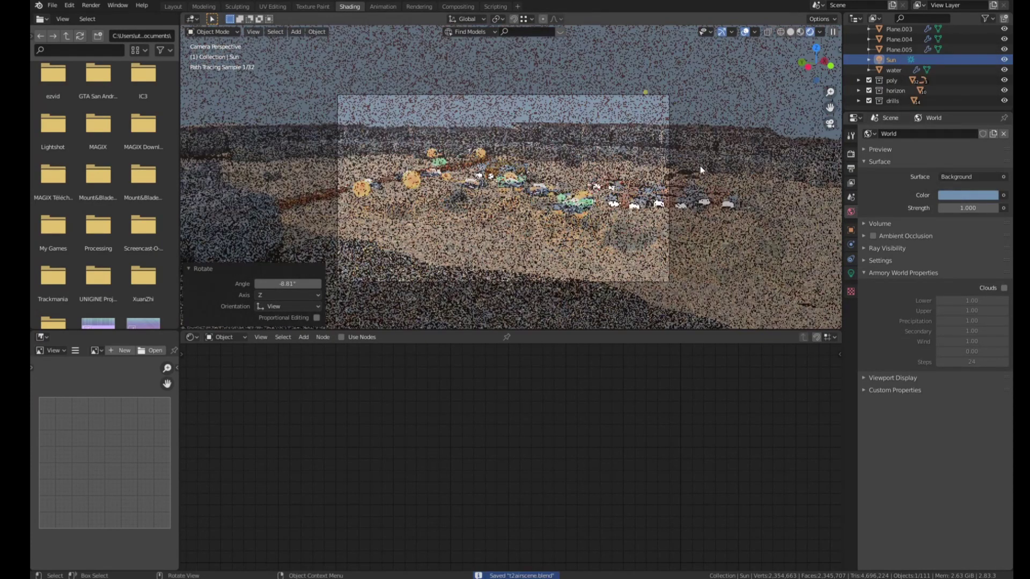
scroll(508, 182, down, 4)
Step: Enable world ambient occlusion while viewing the rendered preview
key(z)
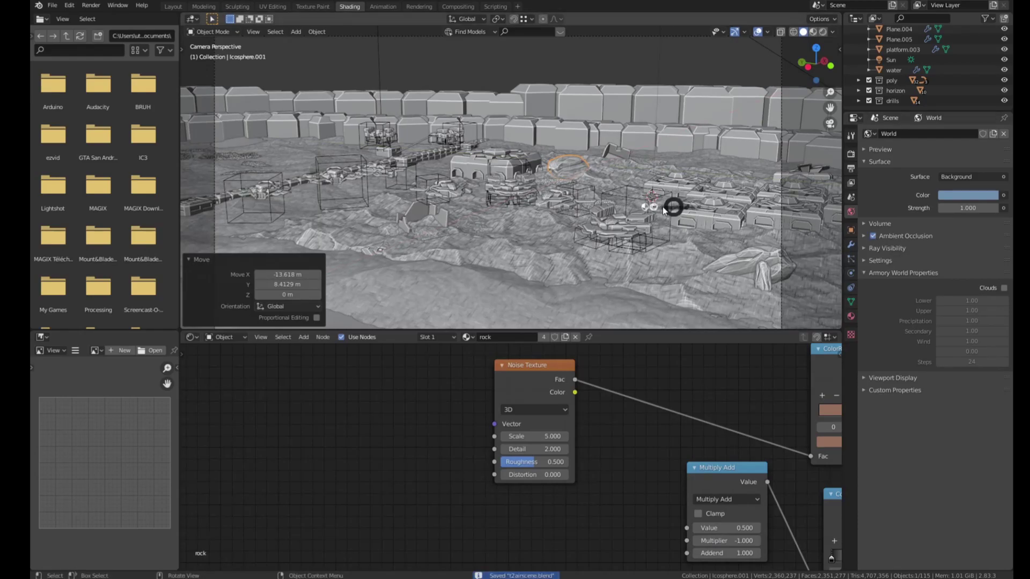
key(shift+z)
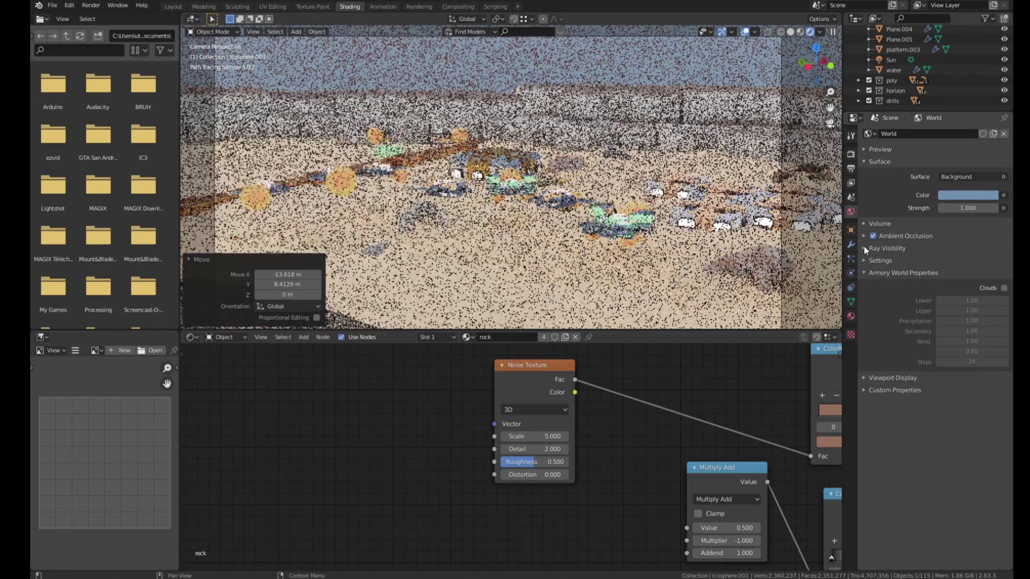
click(933, 236)
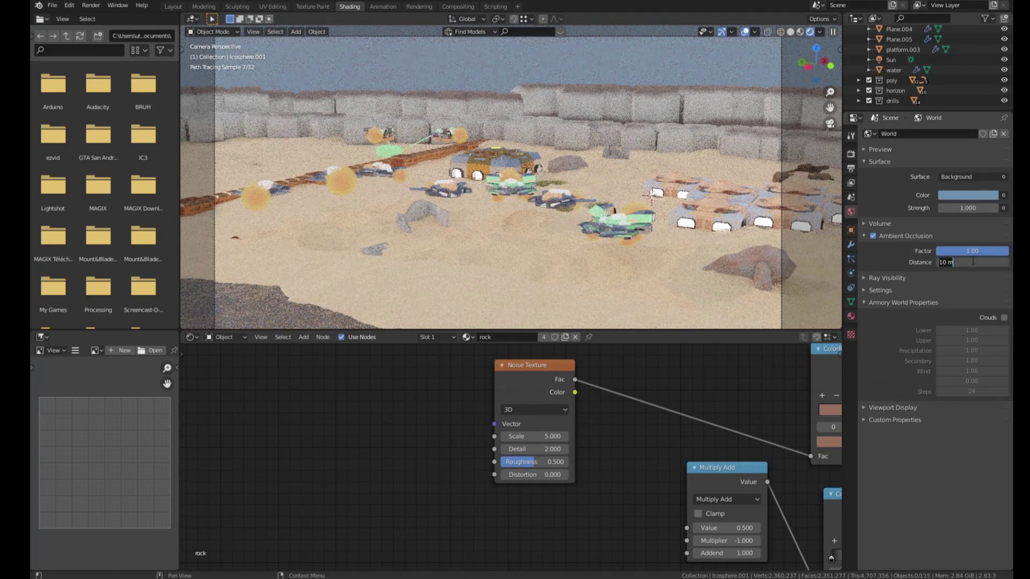
key(Return)
Step: Adjust the world's blue background colour
click(890, 59)
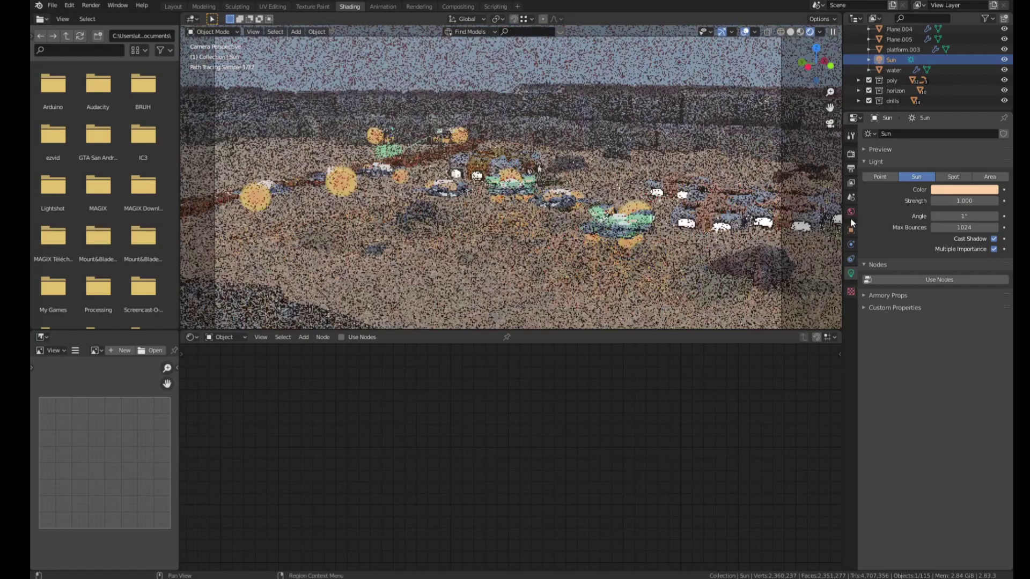
click(851, 212)
click(968, 196)
drag(990, 59, 986, 88)
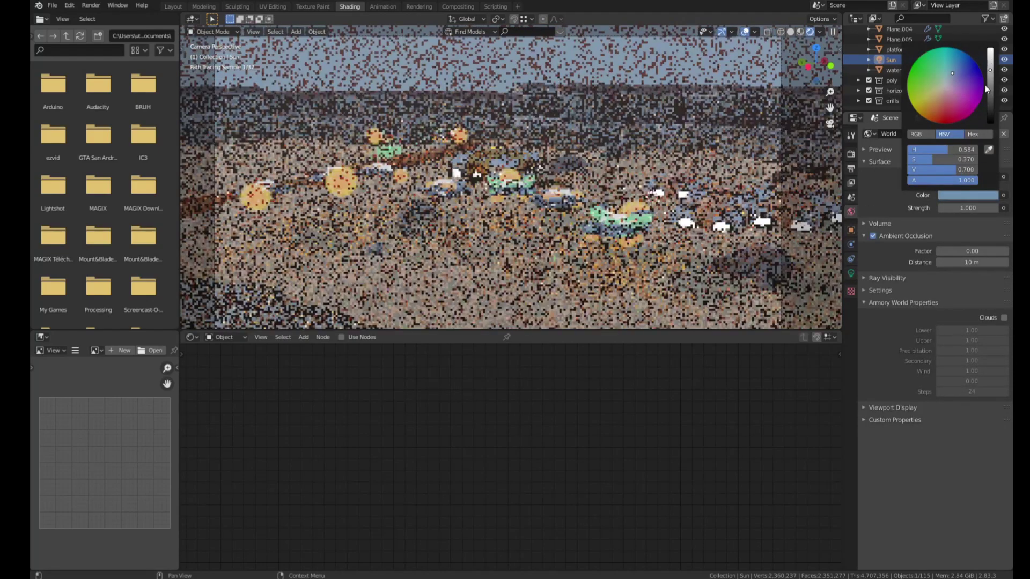
Step: Raise the sun's strength to 3.000
click(851, 274)
key(Return)
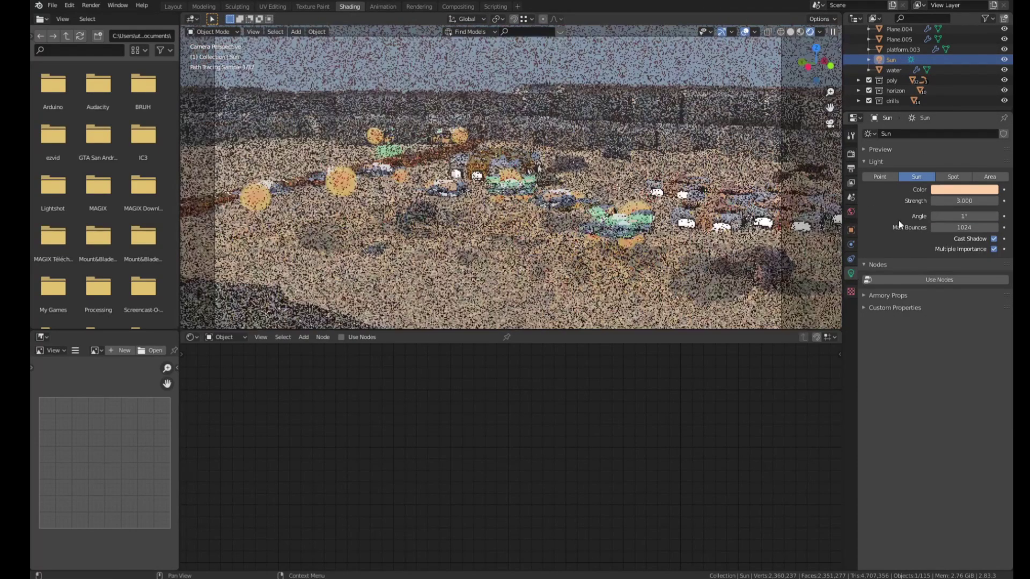
scroll(662, 152, down, 3)
scroll(627, 155, up, 3)
scroll(595, 191, down, 2)
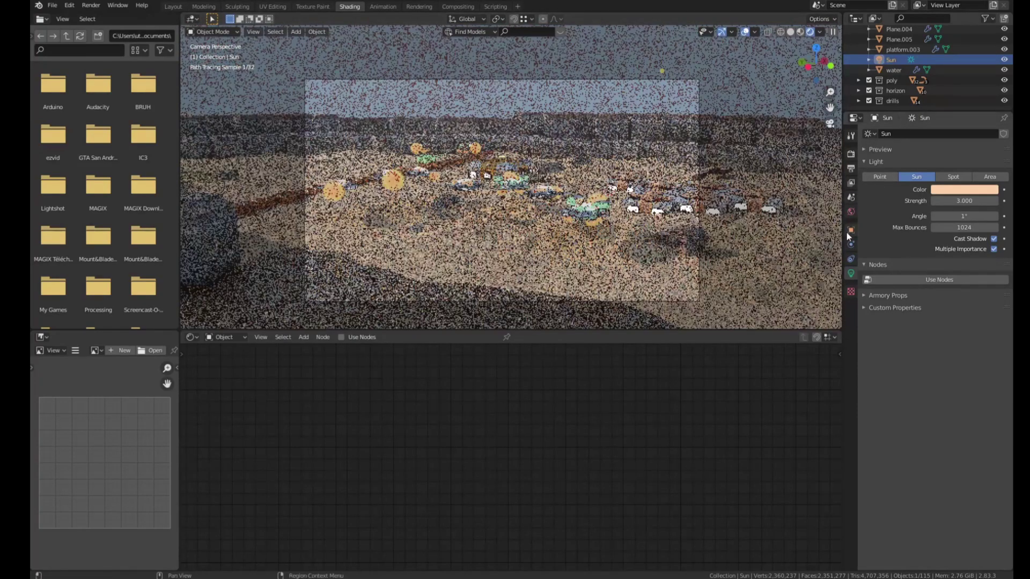
click(851, 212)
Step: Show the world's sampling settings
click(880, 332)
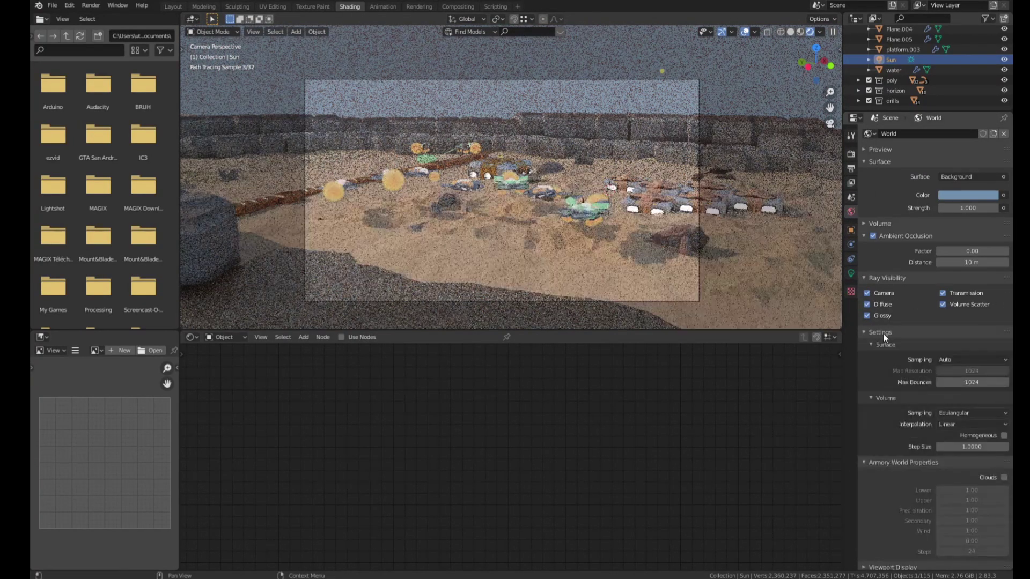